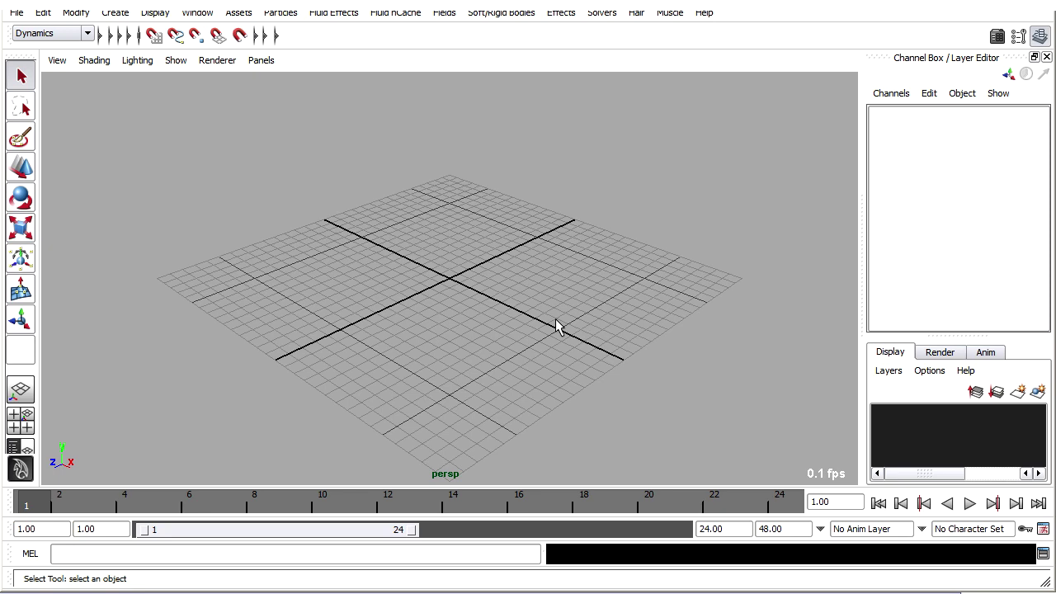
Review the current project's name, location and folder settings, and leave them without accepting changes.
click(13, 15)
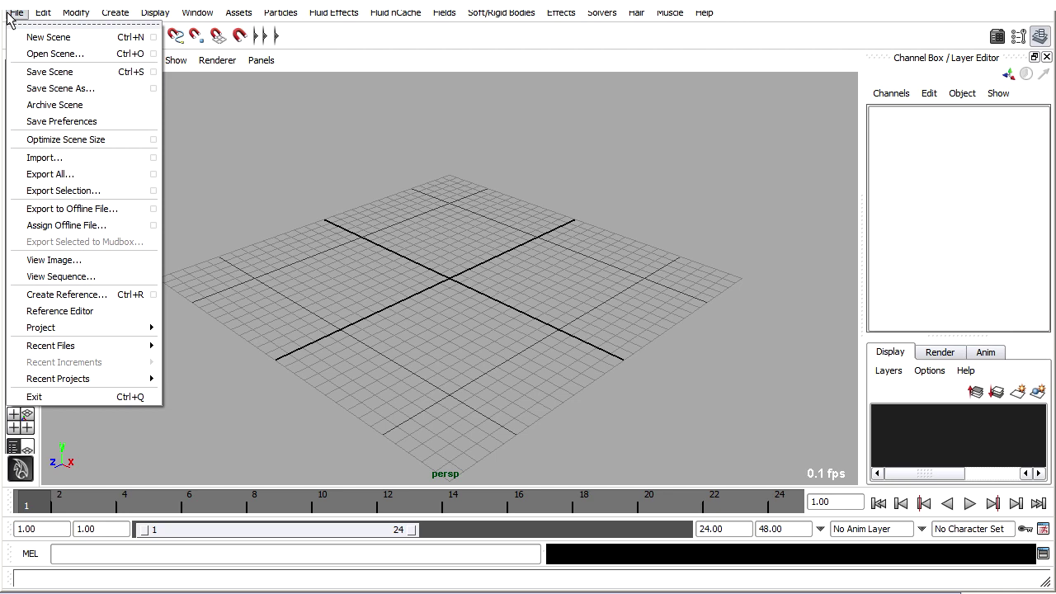
mouse_move(99, 329)
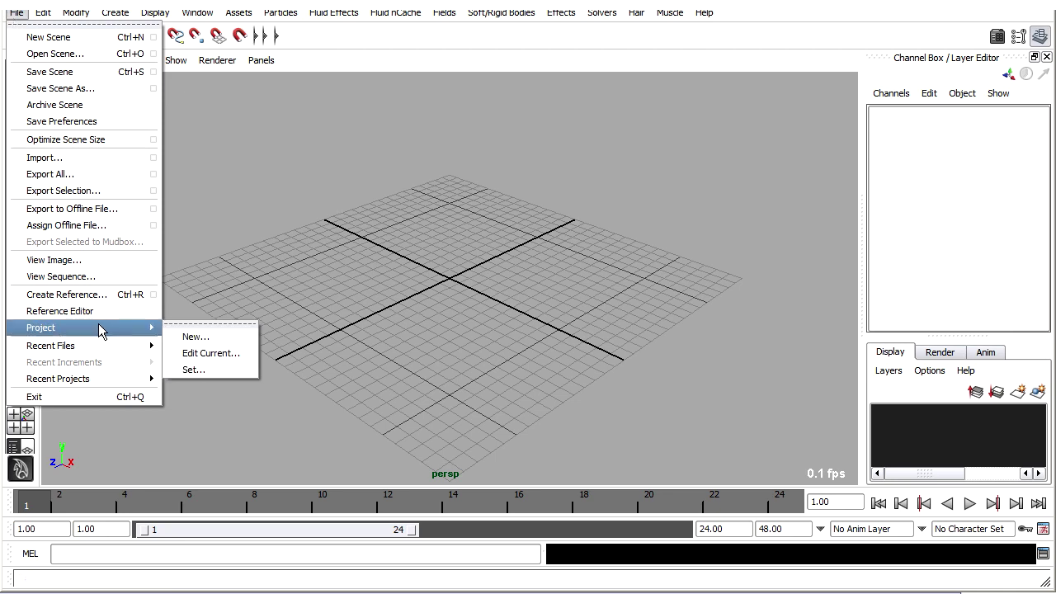
click(230, 355)
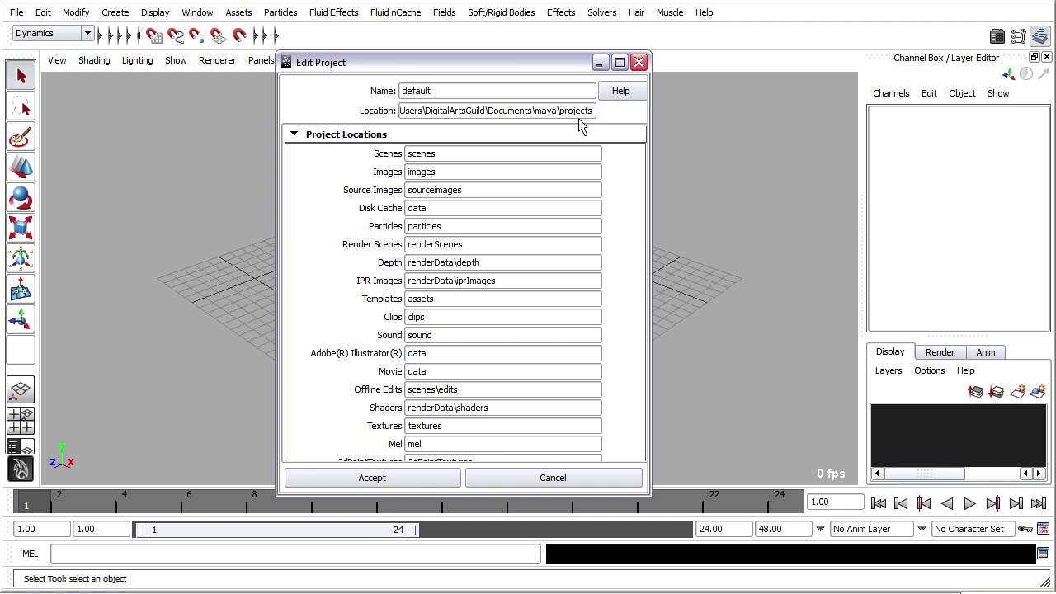
click(567, 479)
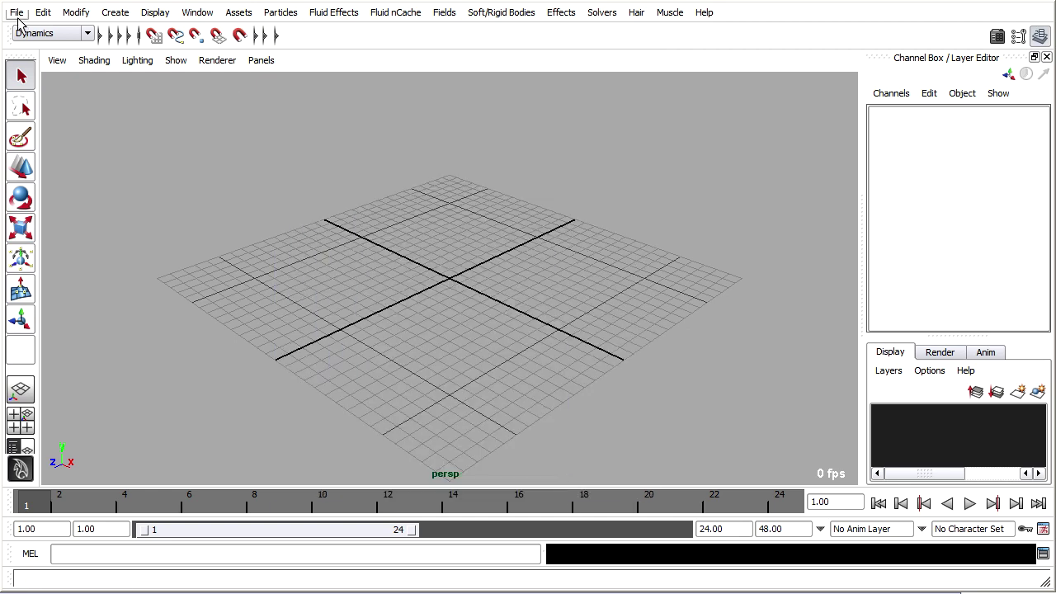
Create a new project named particle_wand_Project using the default folder locations.
click(17, 12)
mouse_move(78, 330)
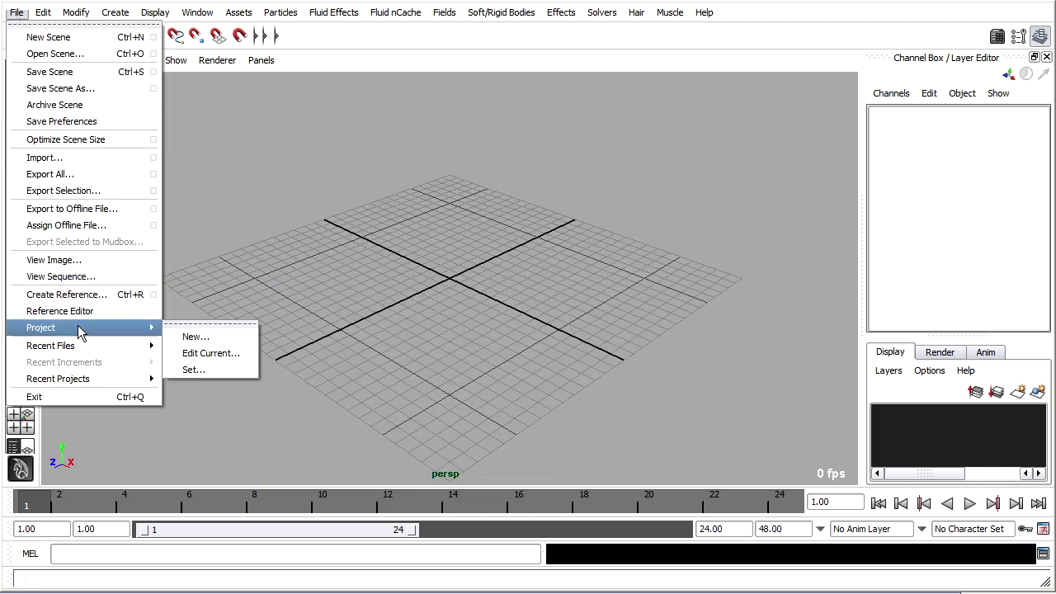
click(189, 336)
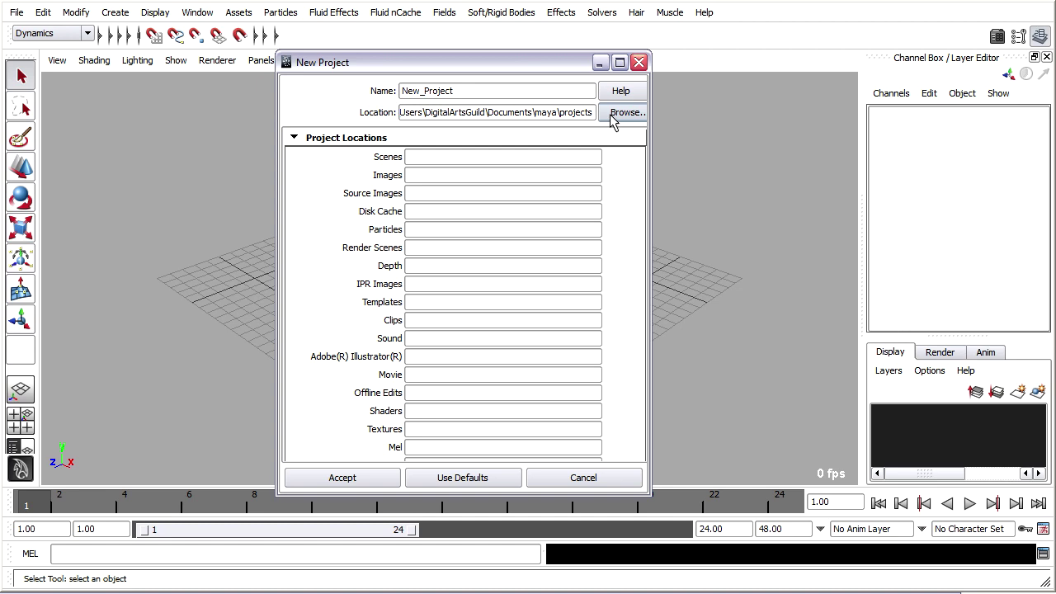
click(408, 92)
drag(421, 93, 397, 93)
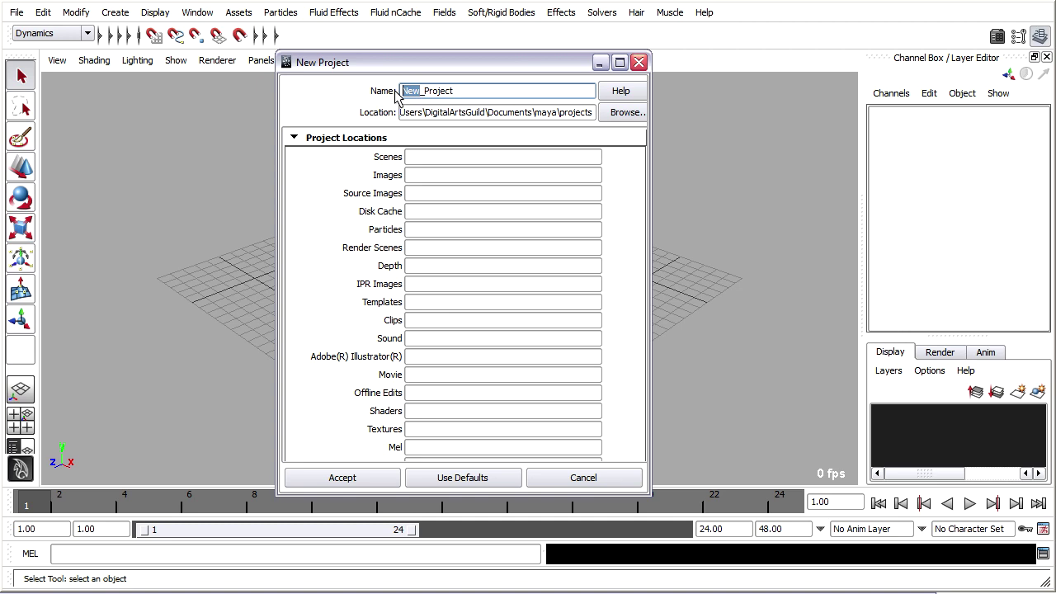
text(particle_wand)
click(446, 479)
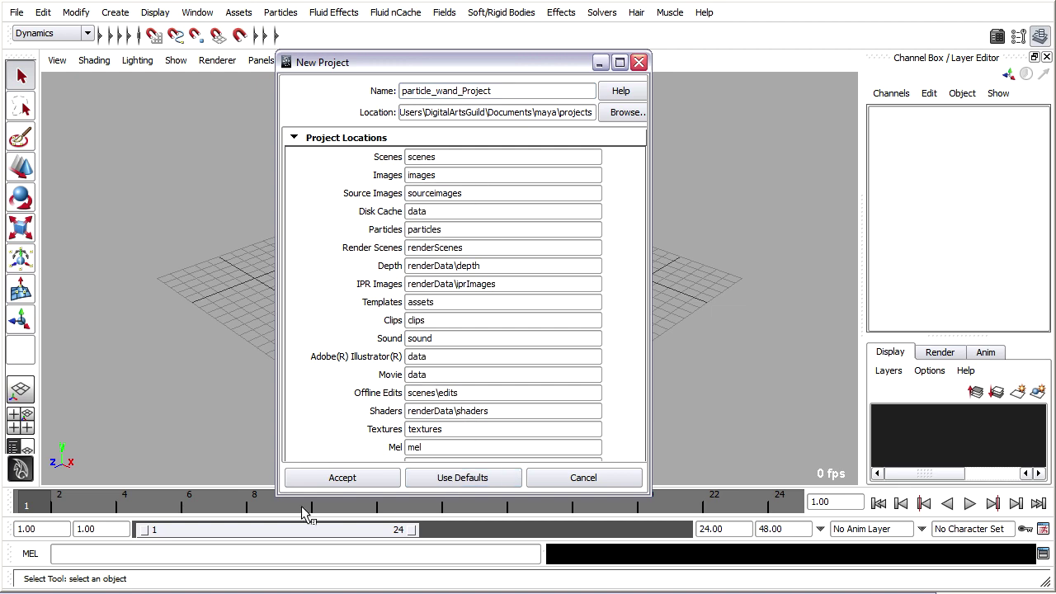
click(302, 480)
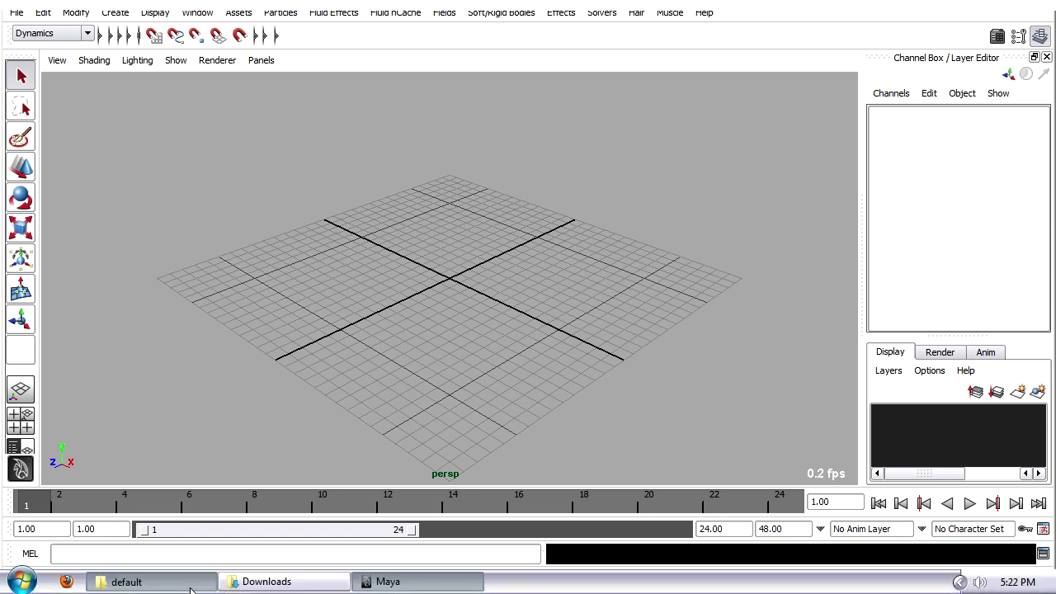
Switch to Windows Explorer and open the particle_wand_Project folder to inspect its subfolders.
click(190, 586)
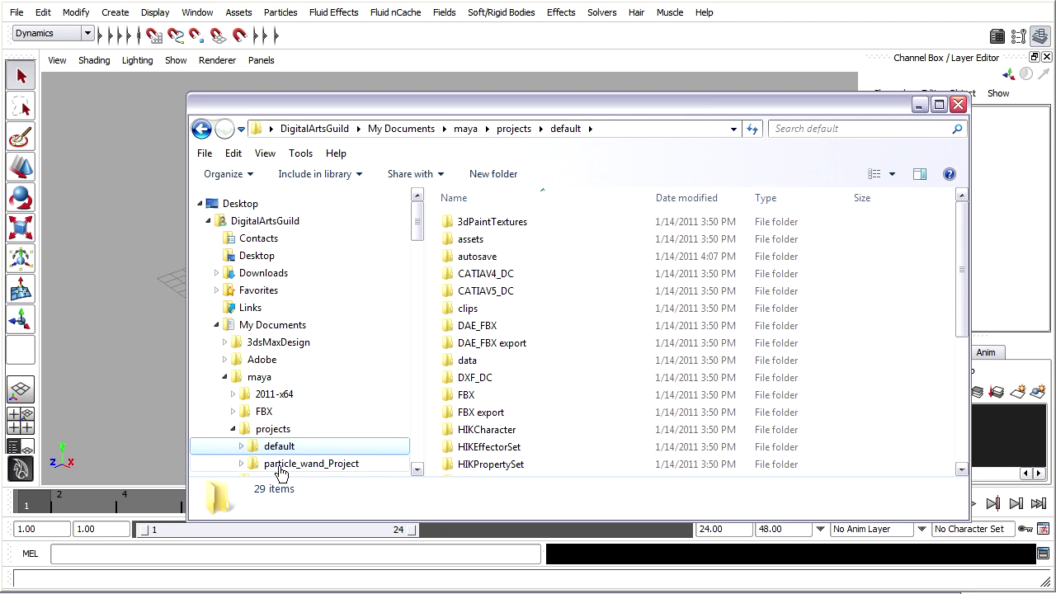
click(342, 465)
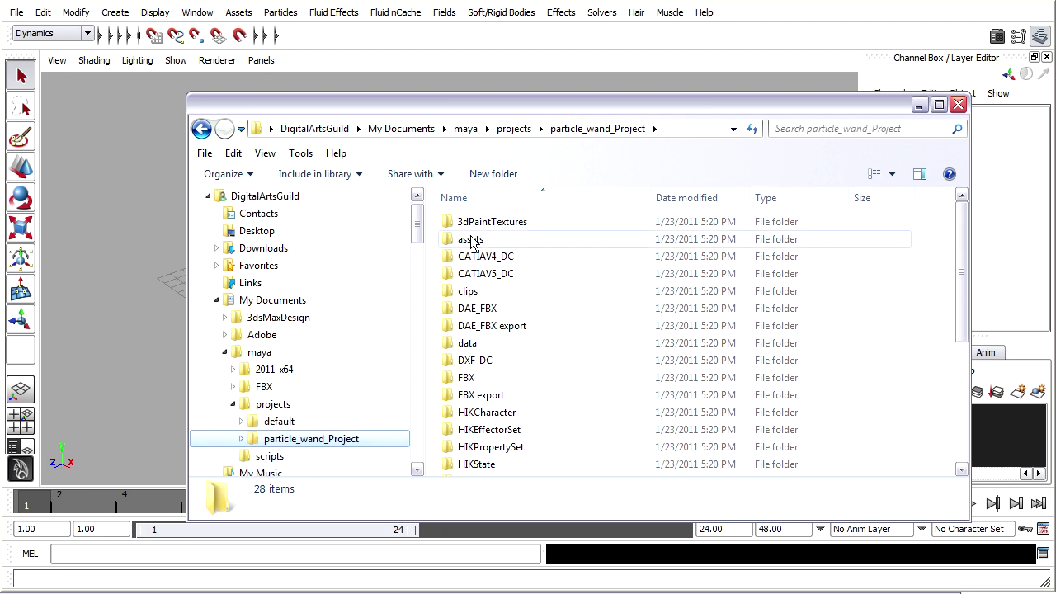
mouse_move(354, 589)
Open the particles_wand_start.zip archive in the Downloads folder.
click(267, 582)
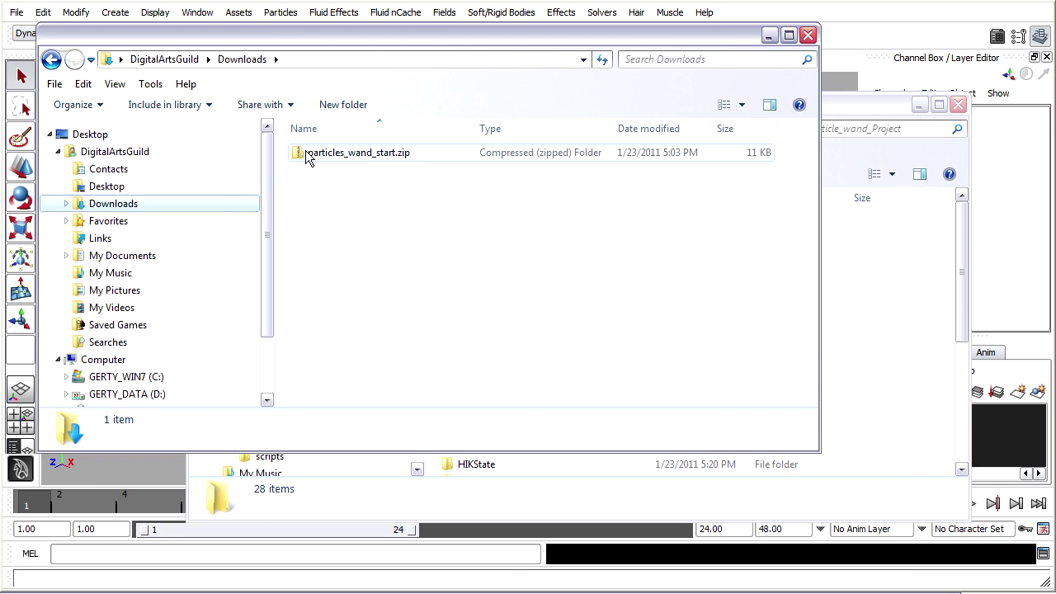
click(66, 204)
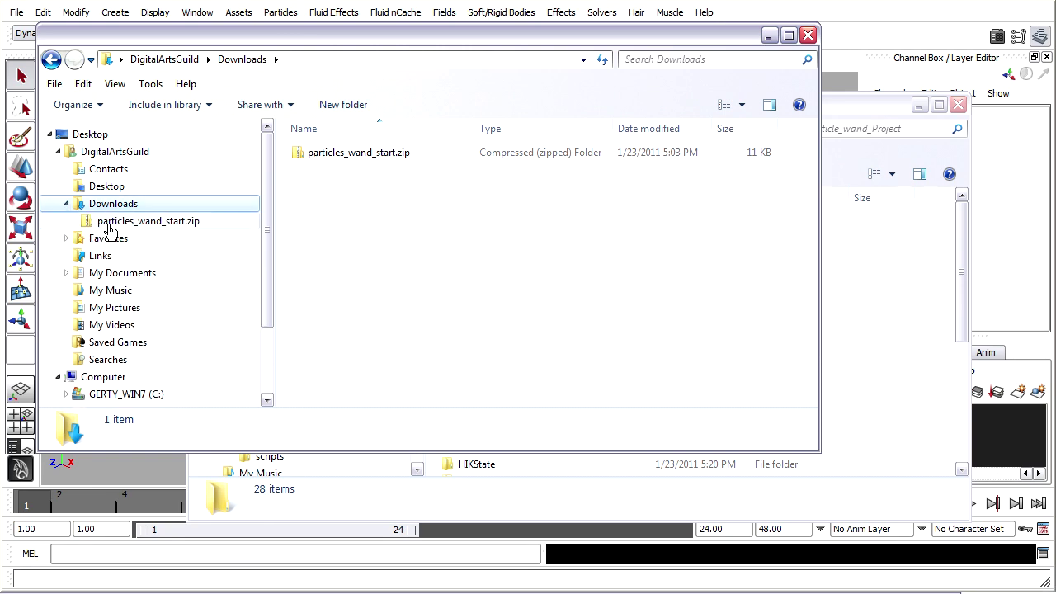
click(87, 224)
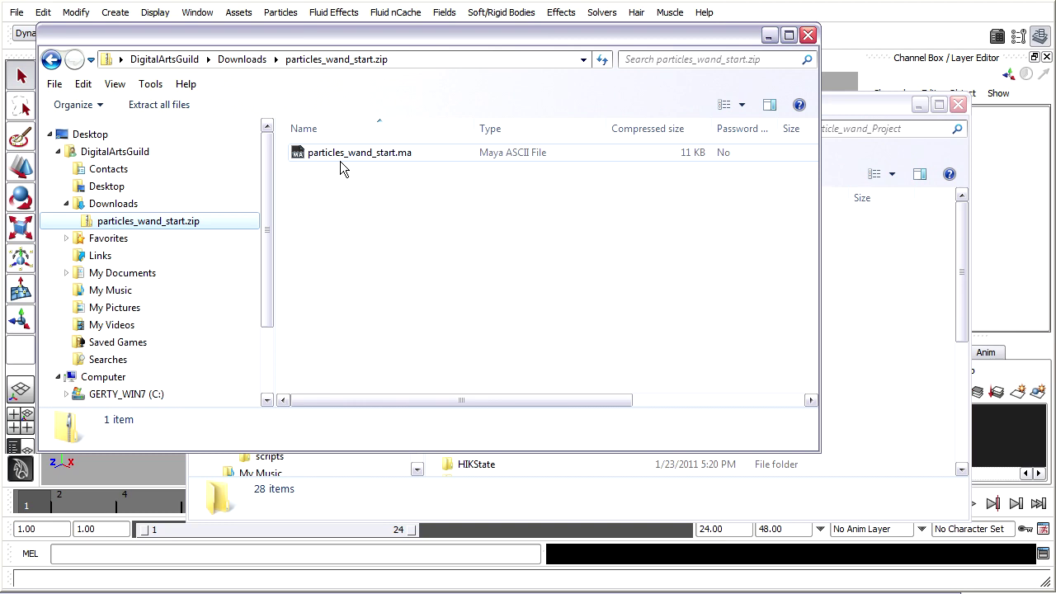
Place the project folder window beside the archive window and open the scenes folder of particle_wand_Project.
click(879, 114)
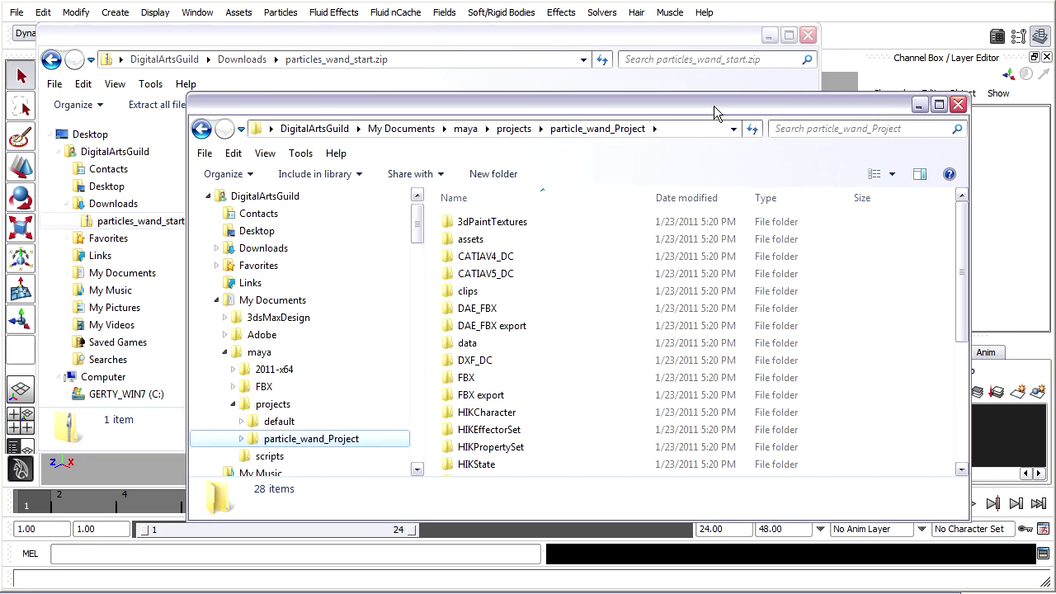
drag(715, 113, 798, 103)
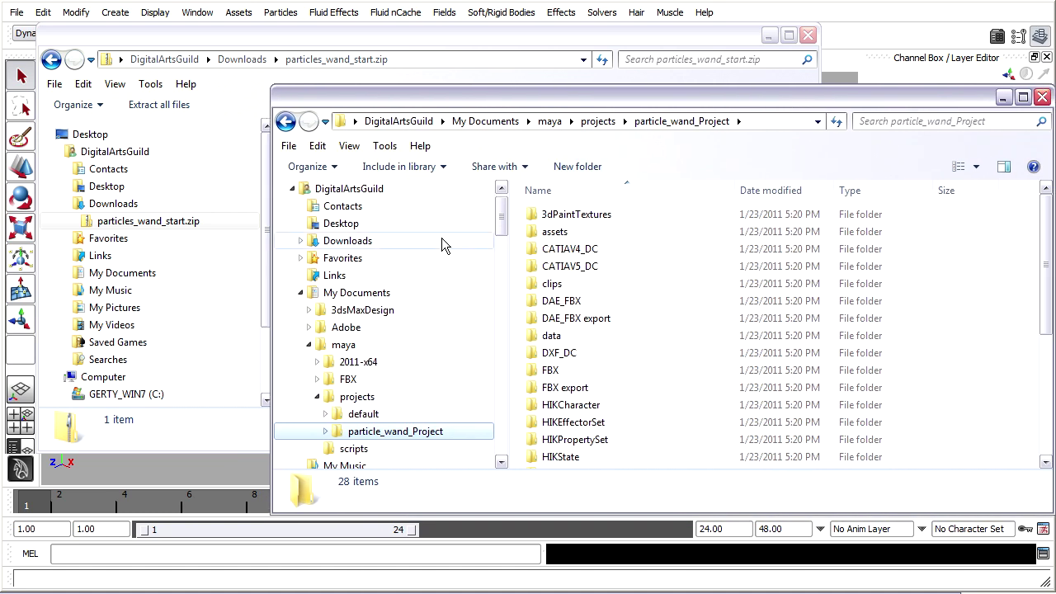
click(328, 432)
drag(502, 212, 504, 271)
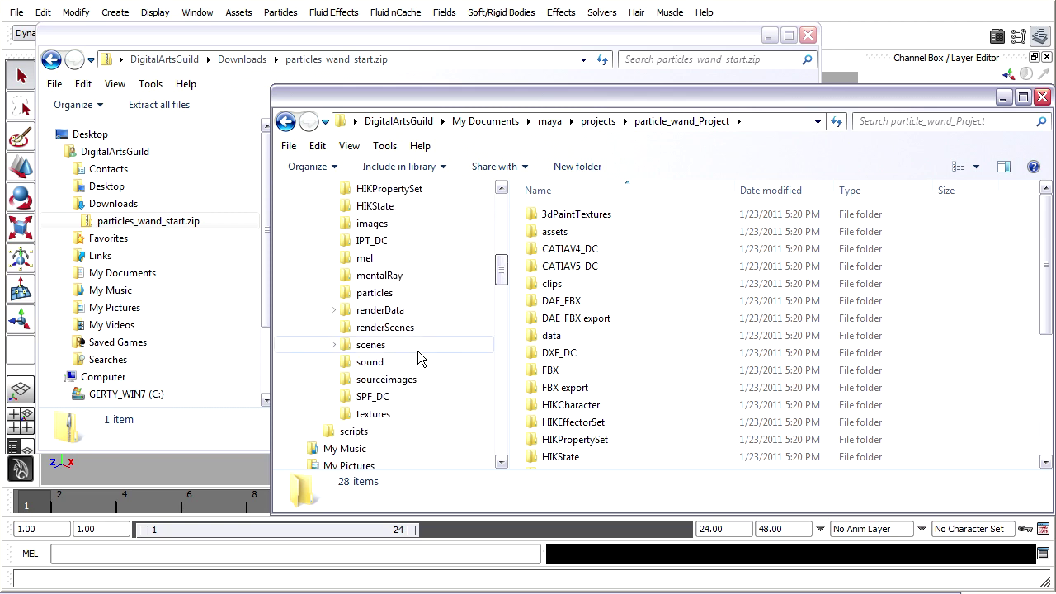
click(379, 347)
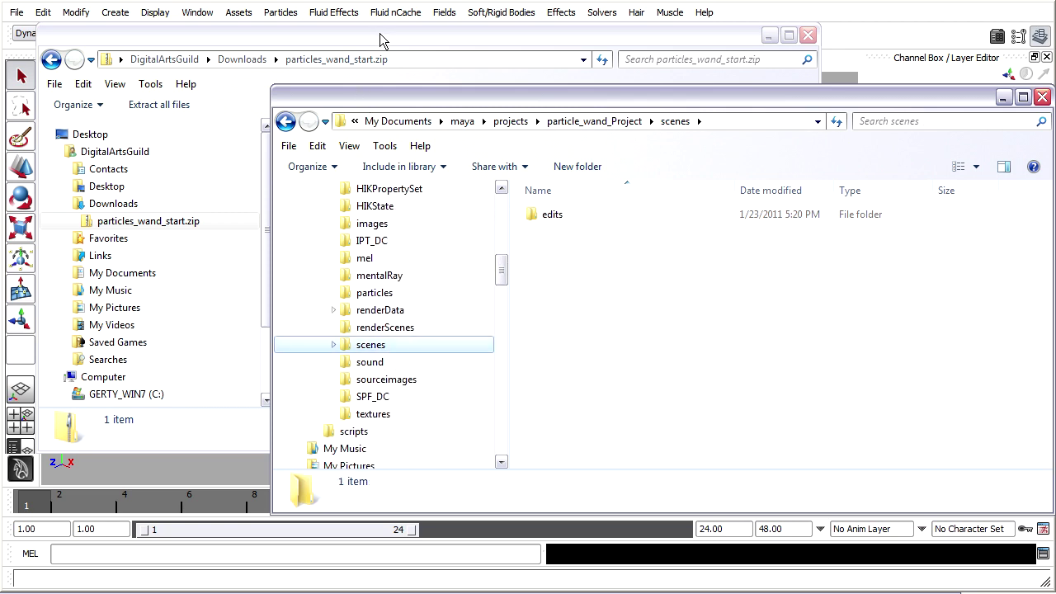
Copy particles_wand_start.ma from the zip archive into the project's scenes folder.
drag(382, 39, 368, 37)
click(323, 151)
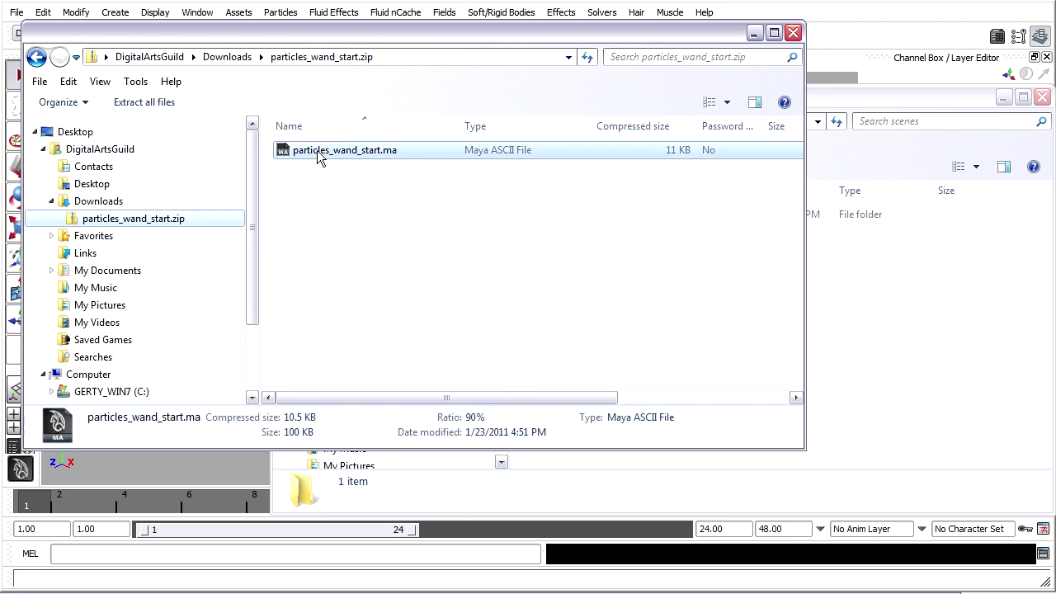
drag(323, 150, 884, 366)
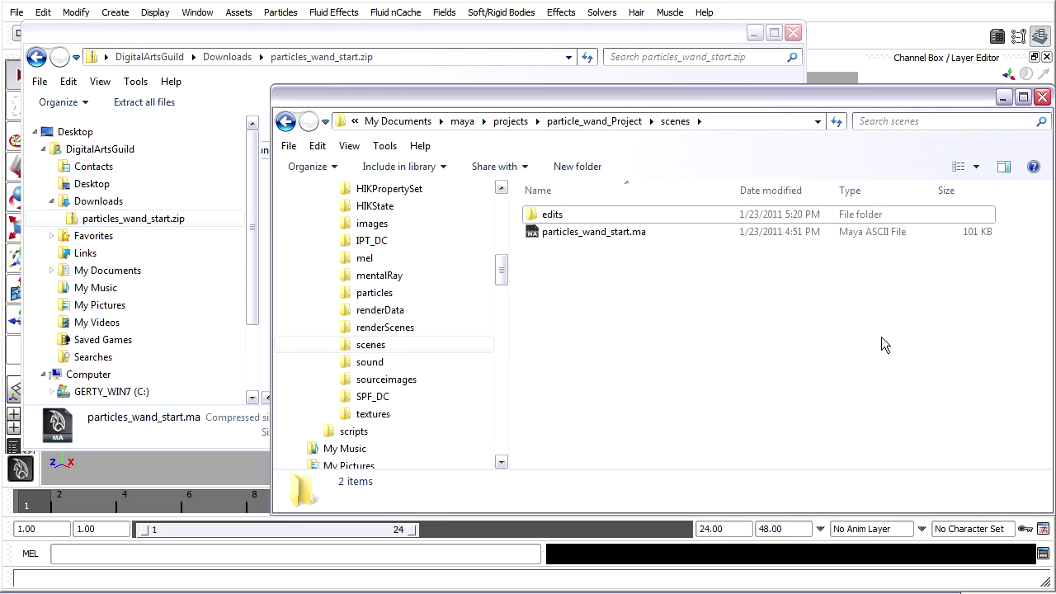
click(569, 234)
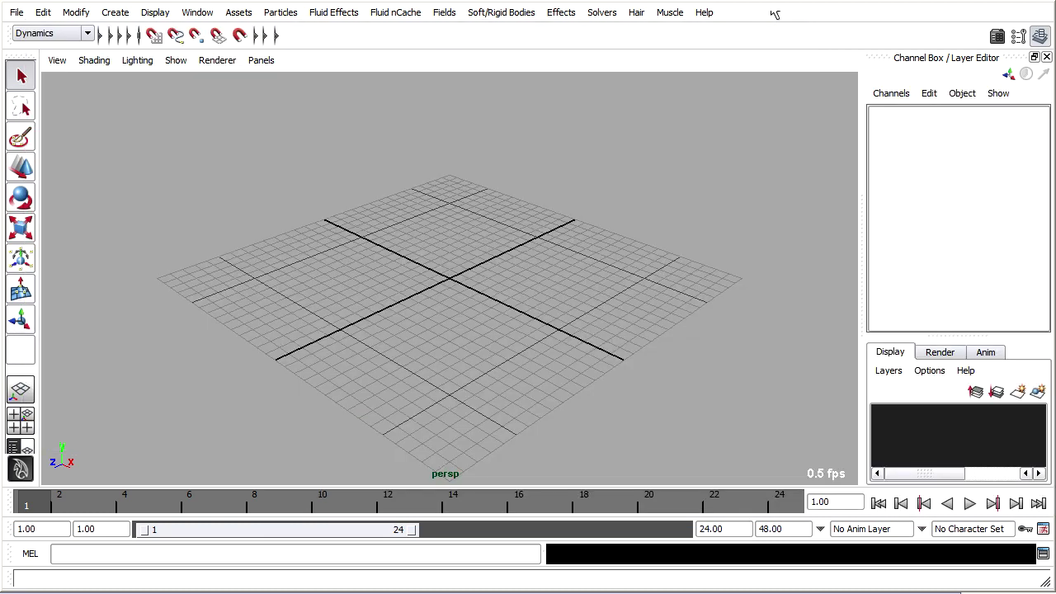
Switch back to Maya and open the scene particles_wand_start.ma from the project's scenes folder.
click(22, 16)
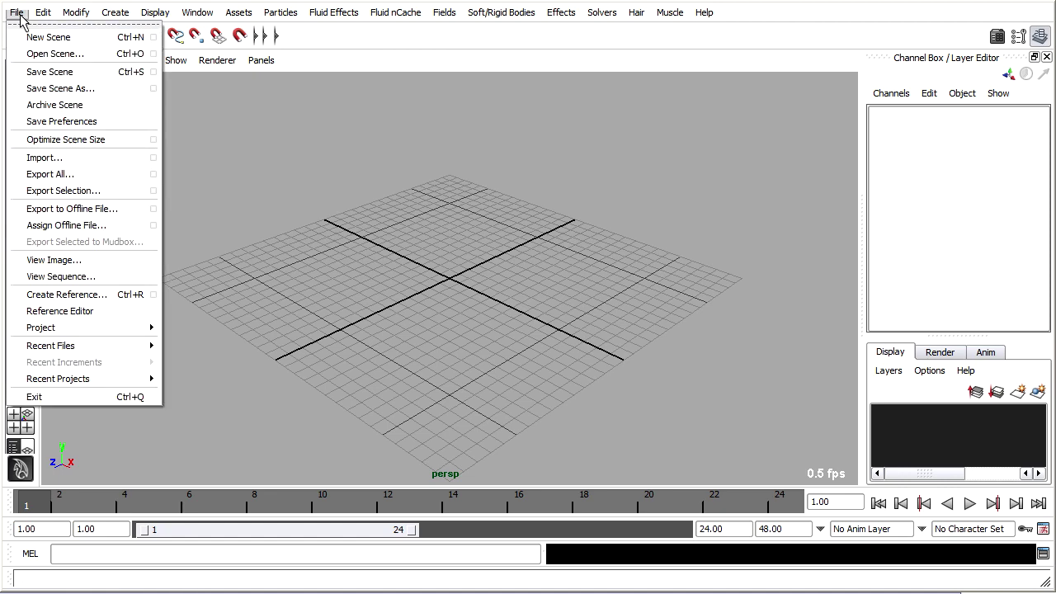
click(92, 55)
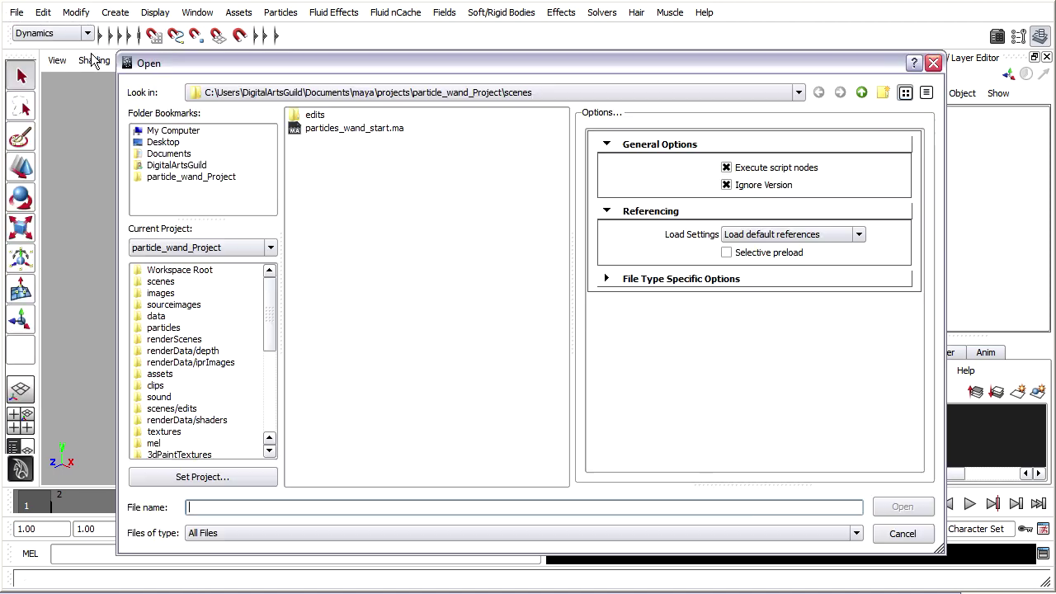
click(302, 131)
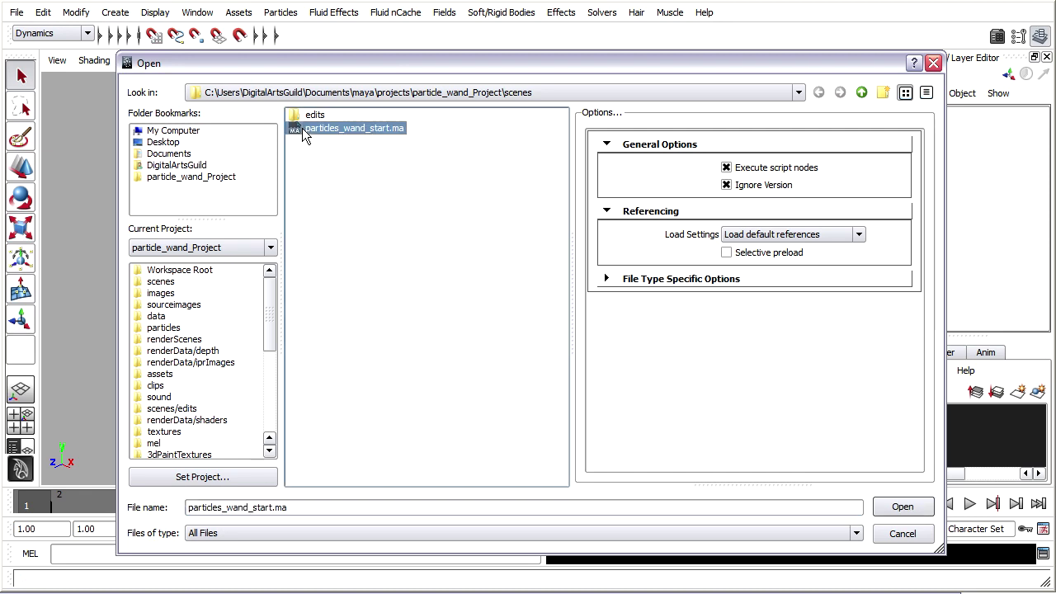
click(903, 506)
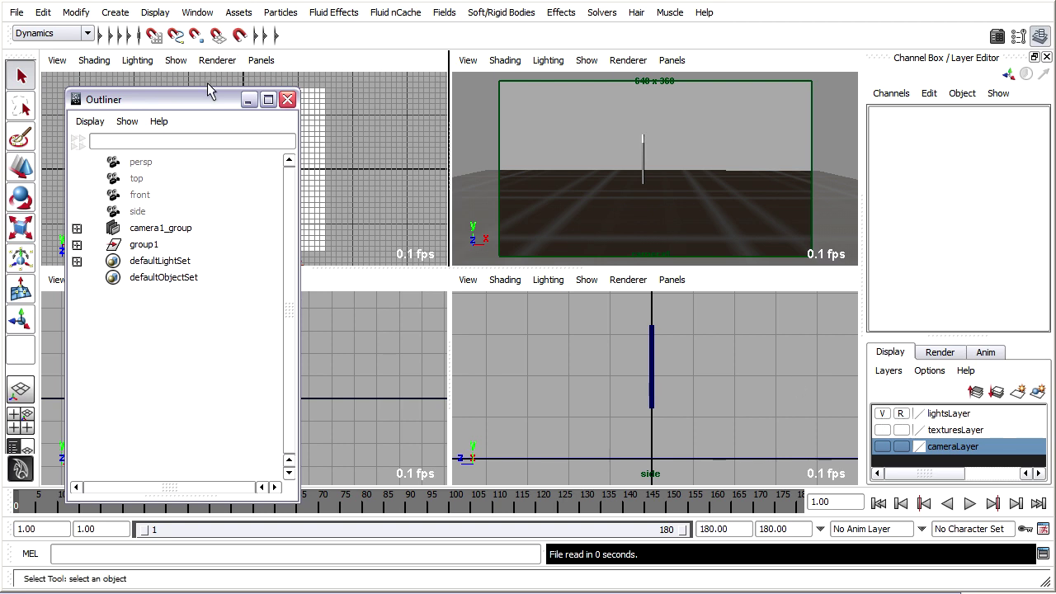
Select the wand in the camera view and move the Outliner clear of that view.
drag(203, 102, 484, 102)
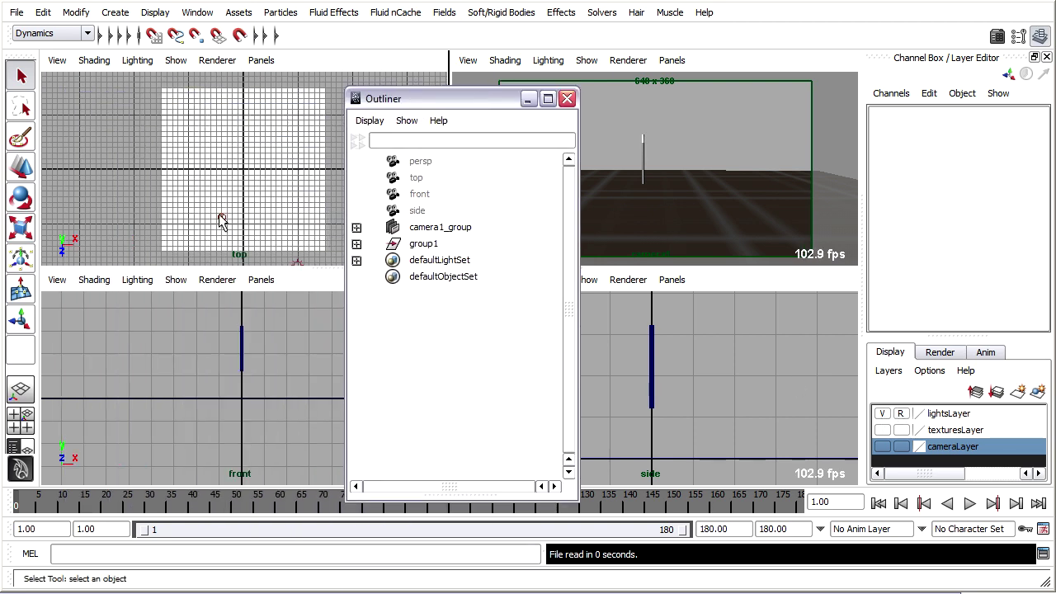
click(643, 140)
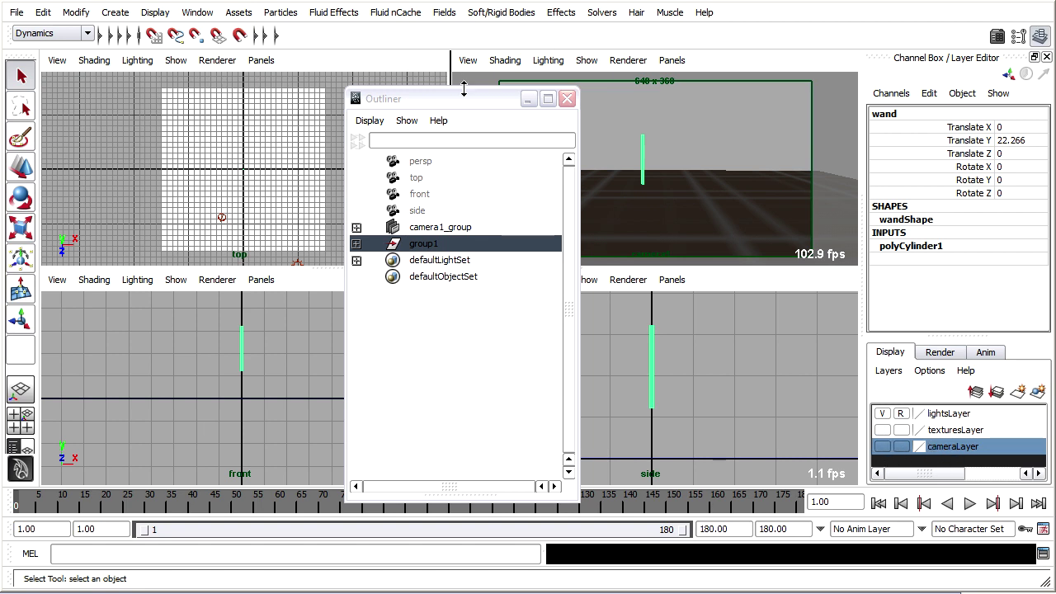
drag(464, 100, 252, 58)
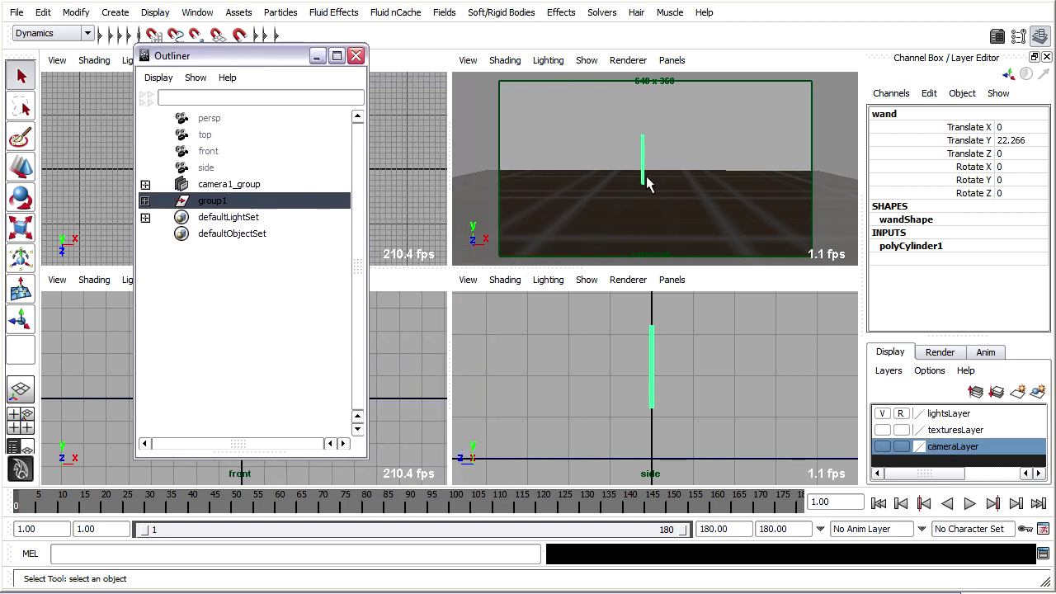
Switch the side view to the persp camera and display it smooth shaded with textures.
click(673, 282)
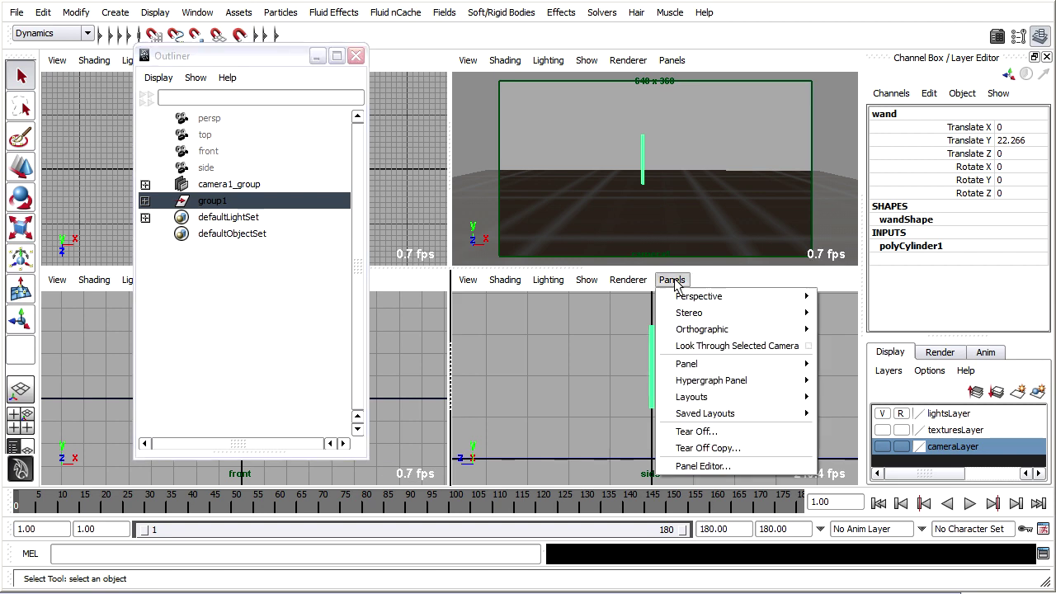
mouse_move(747, 296)
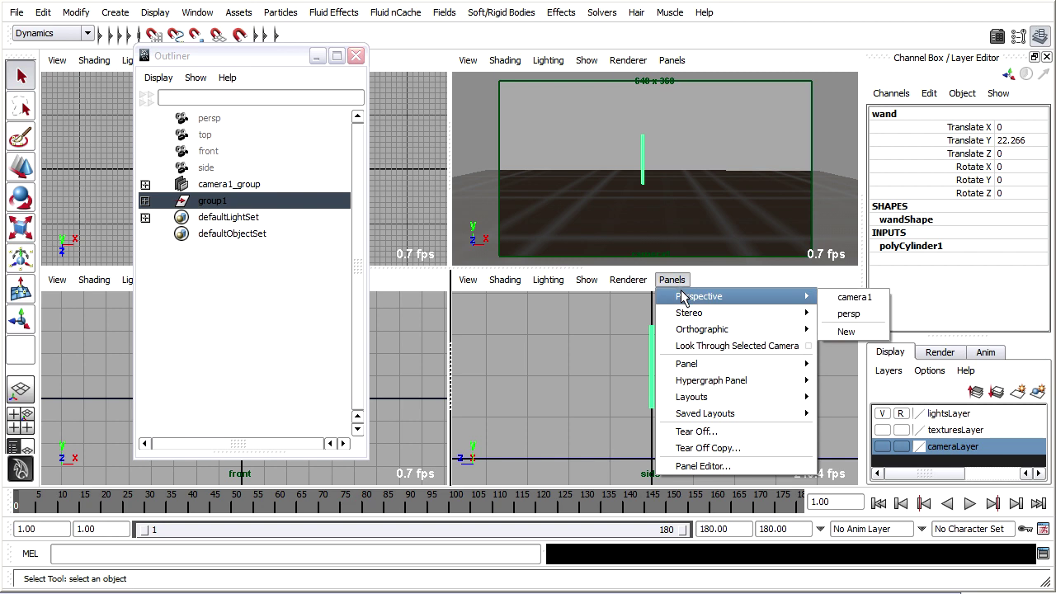
click(850, 314)
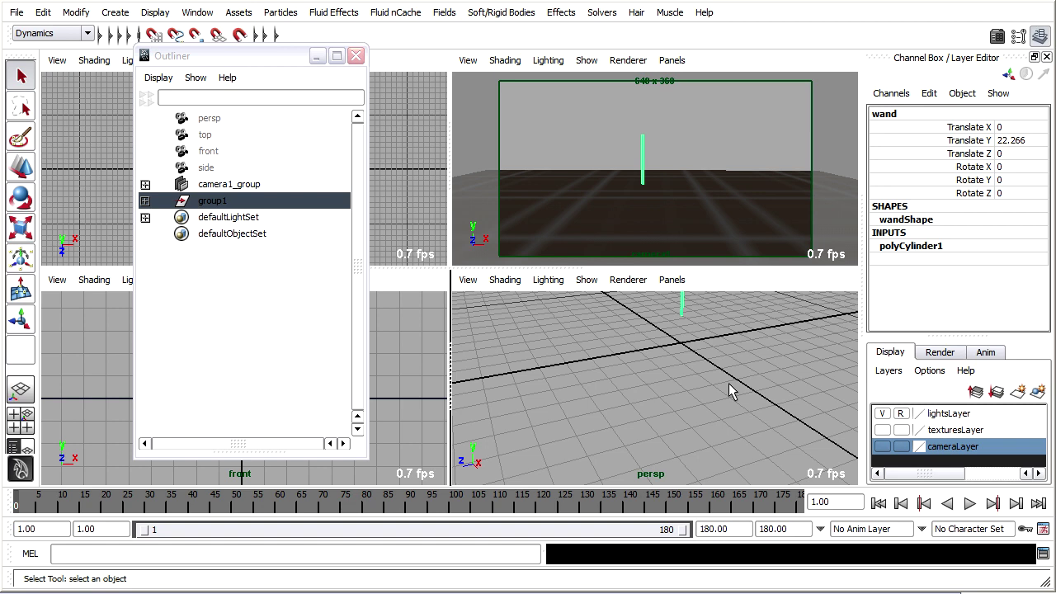
alt+drag(735, 382, 655, 416)
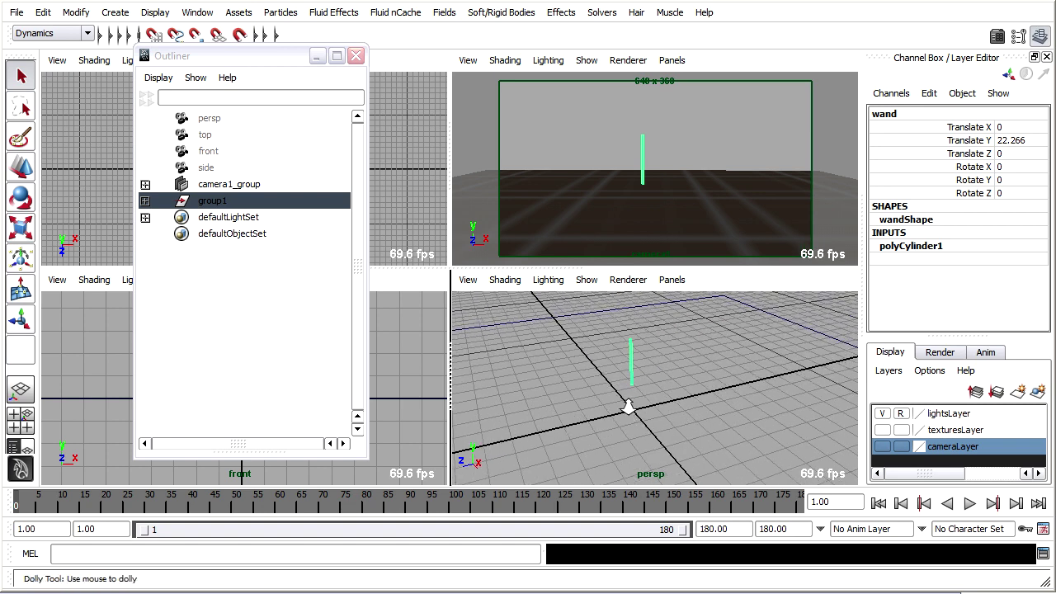
alt+right_drag(627, 405, 651, 393)
alt+drag(652, 394, 660, 415)
key(5)
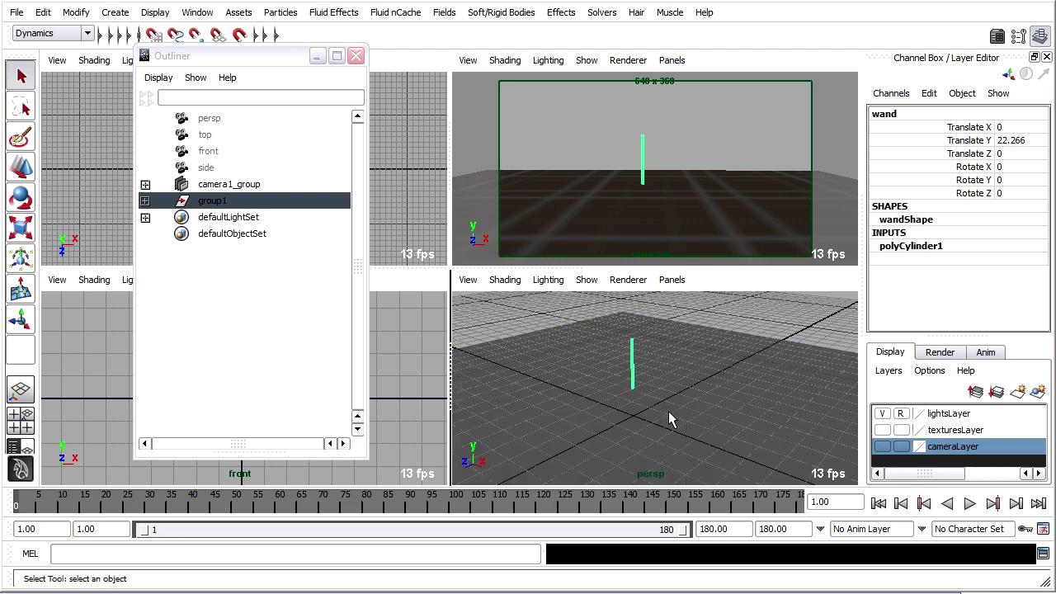
key(6)
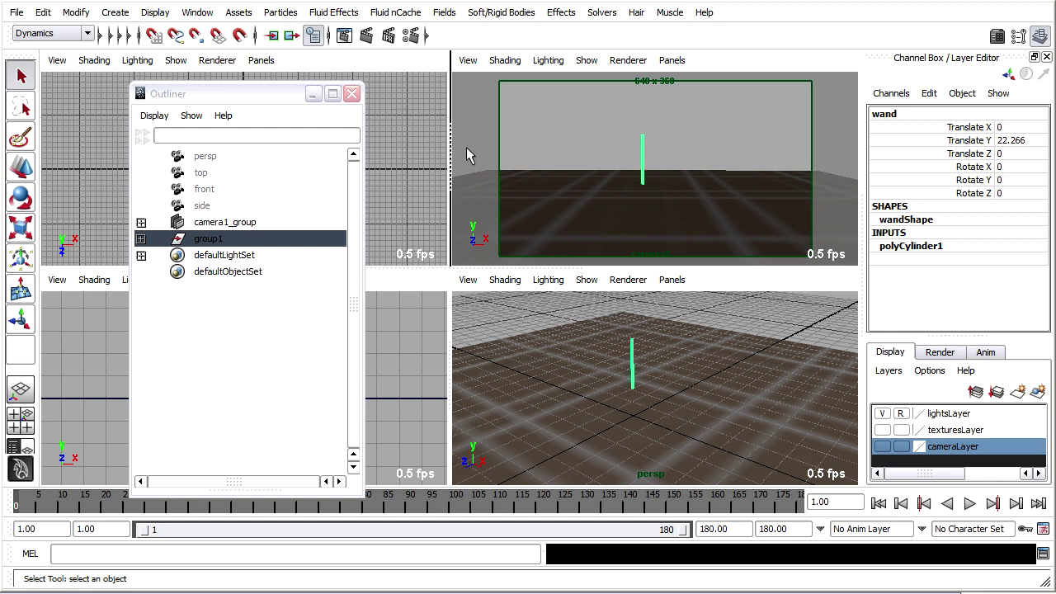
Render the current frame through camera1 with Maya Software.
click(365, 37)
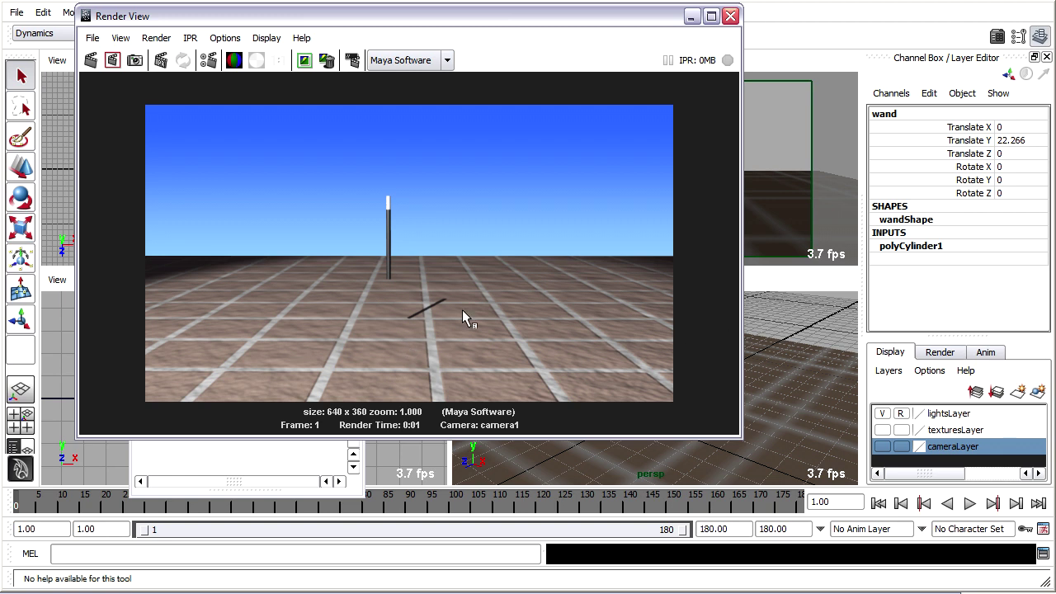
Close the rendered image, move the Outliner off the top view, and frame the wand there.
click(730, 16)
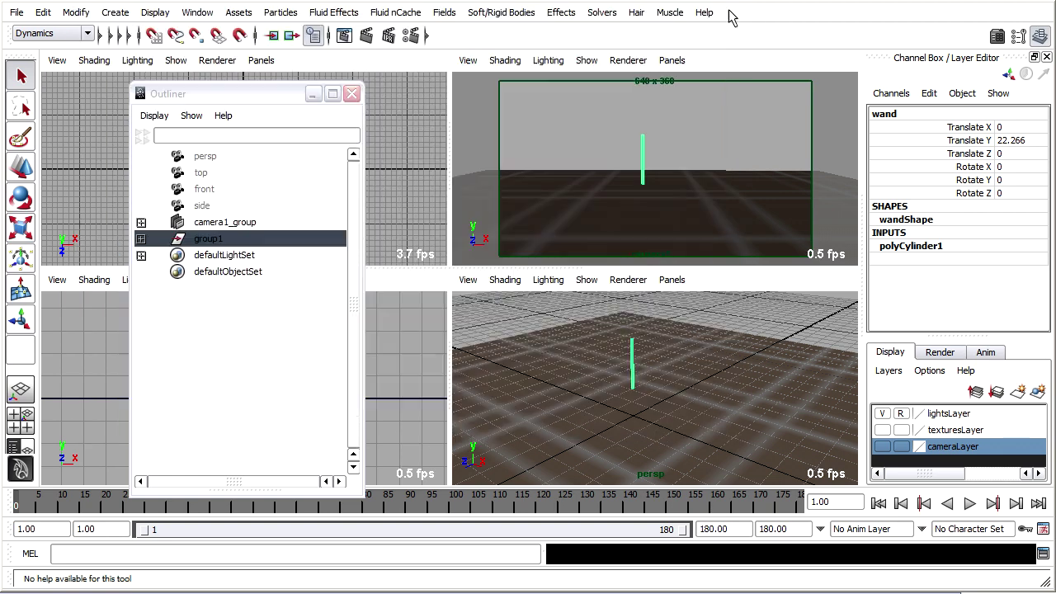
click(414, 43)
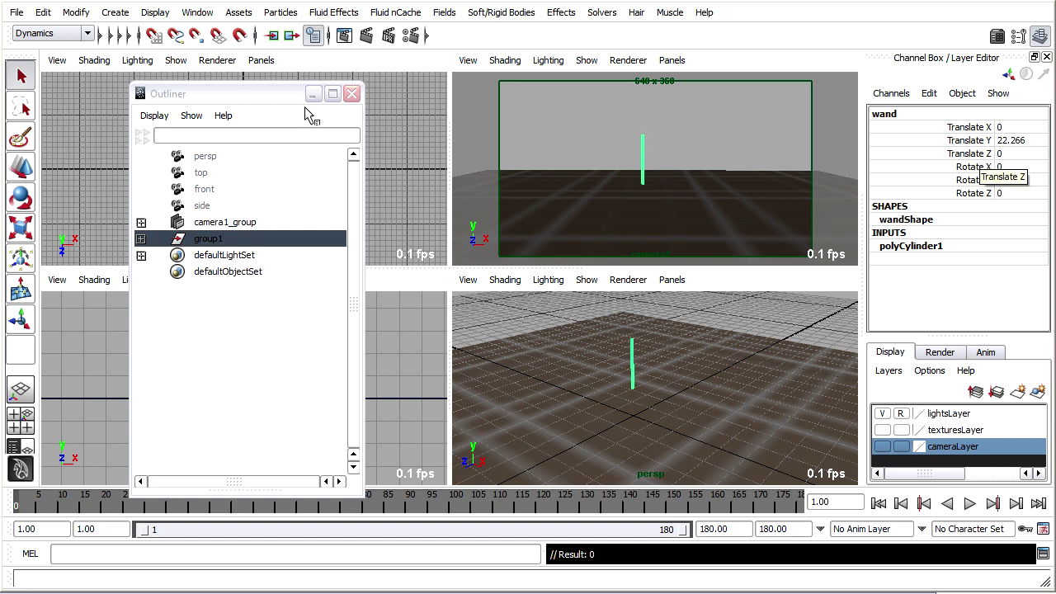
drag(277, 101, 506, 103)
key(f)
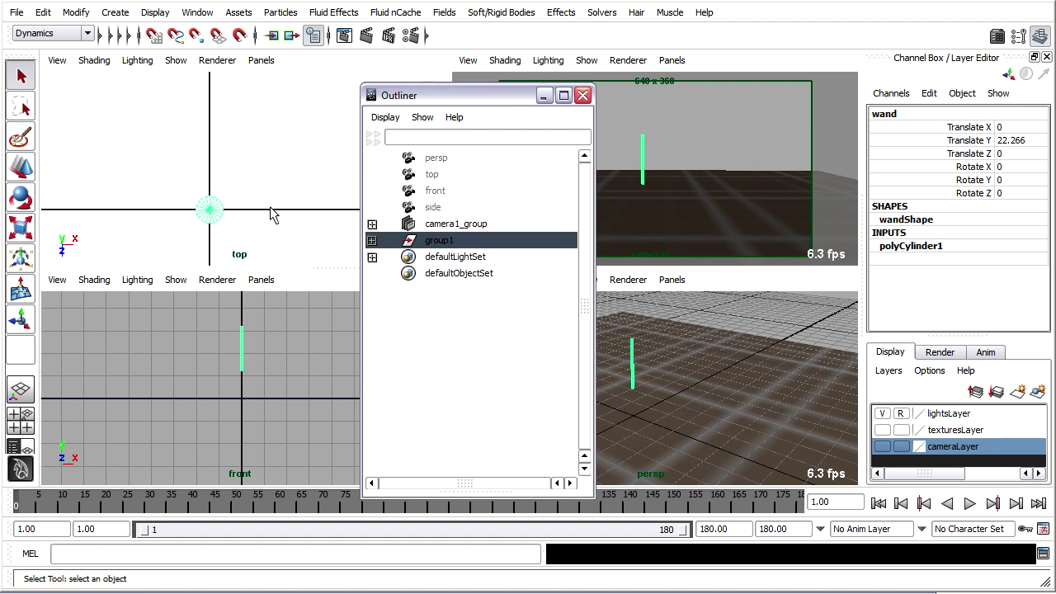
alt+middle_drag(272, 212, 282, 174)
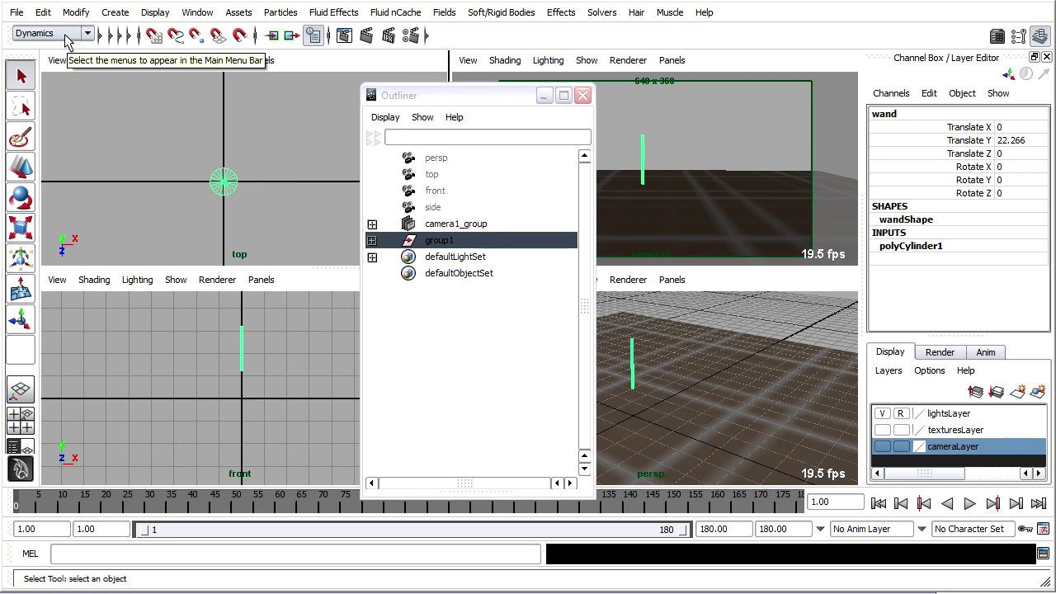
Create an Omni particle emitter with the default rate of 100 particles per second and speed of 1.
click(284, 13)
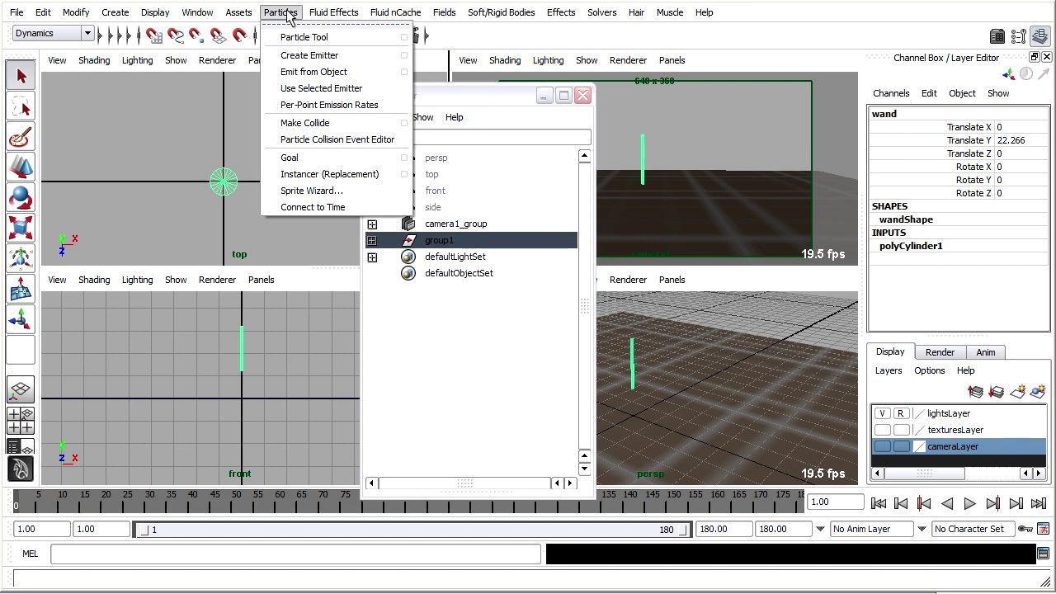
click(405, 58)
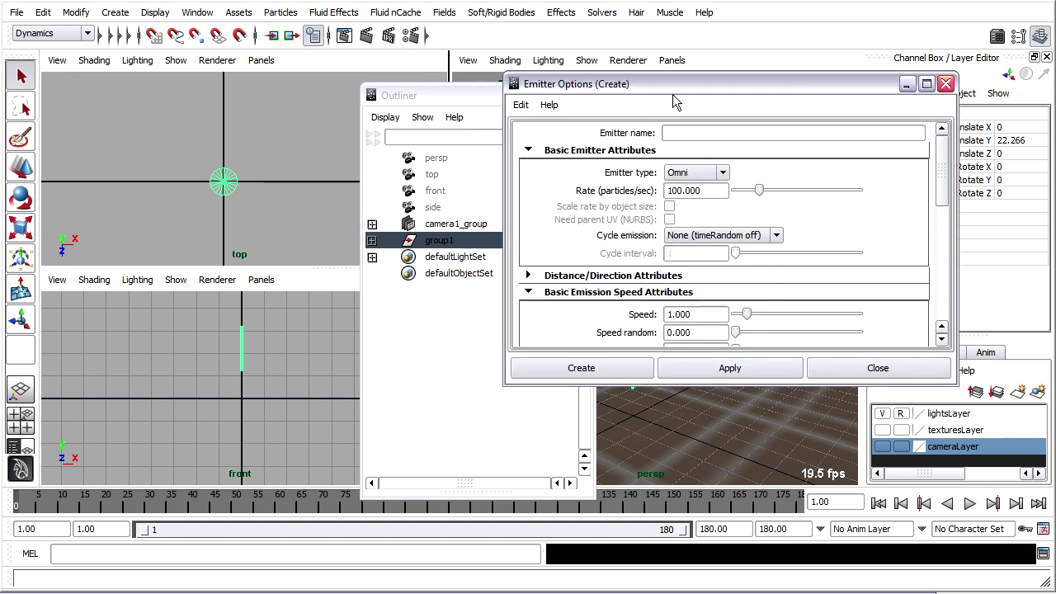
drag(673, 93, 746, 57)
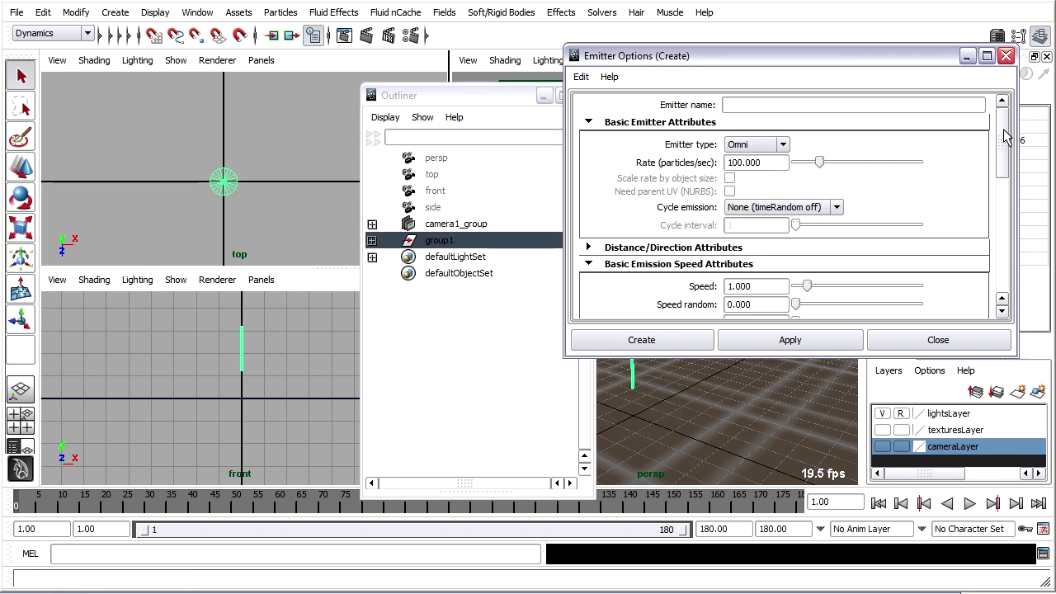
click(642, 339)
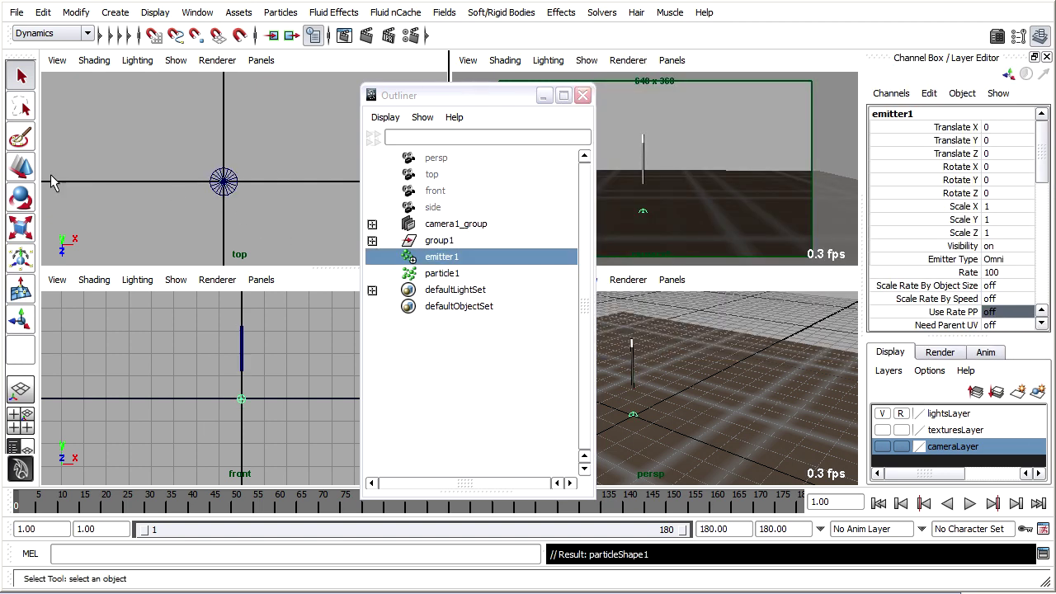
Move the emitter straight up to about Y 38.3, above the wand's tip, and close the Outliner.
click(23, 172)
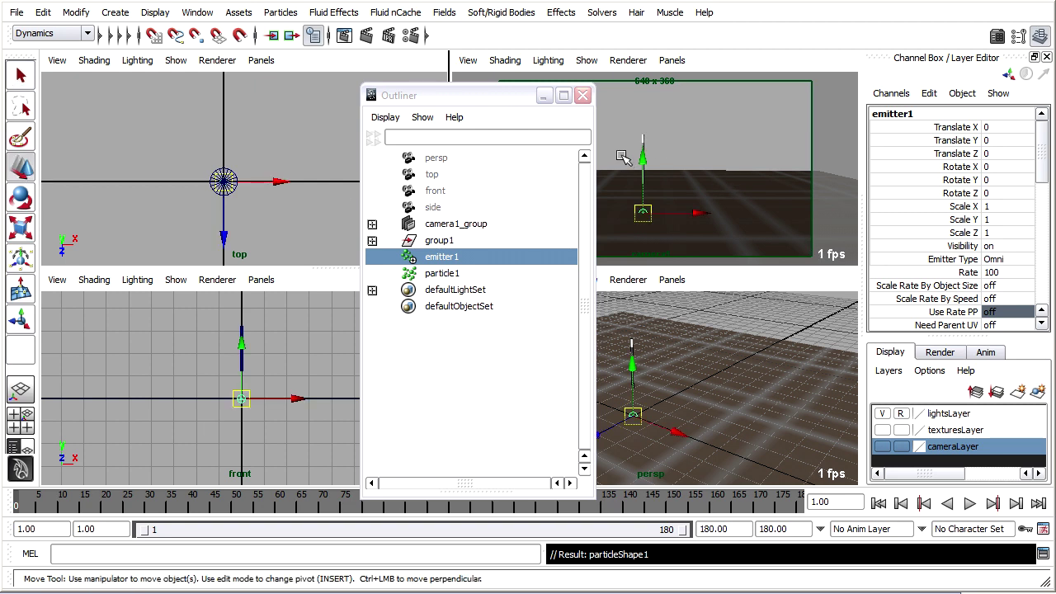
drag(644, 157, 652, 70)
alt+middle_drag(743, 371, 758, 402)
mouse_move(760, 417)
alt+mouse_down()
mouse_move(698, 419)
mouse_move(754, 405)
alt+mouse_up()
click(583, 97)
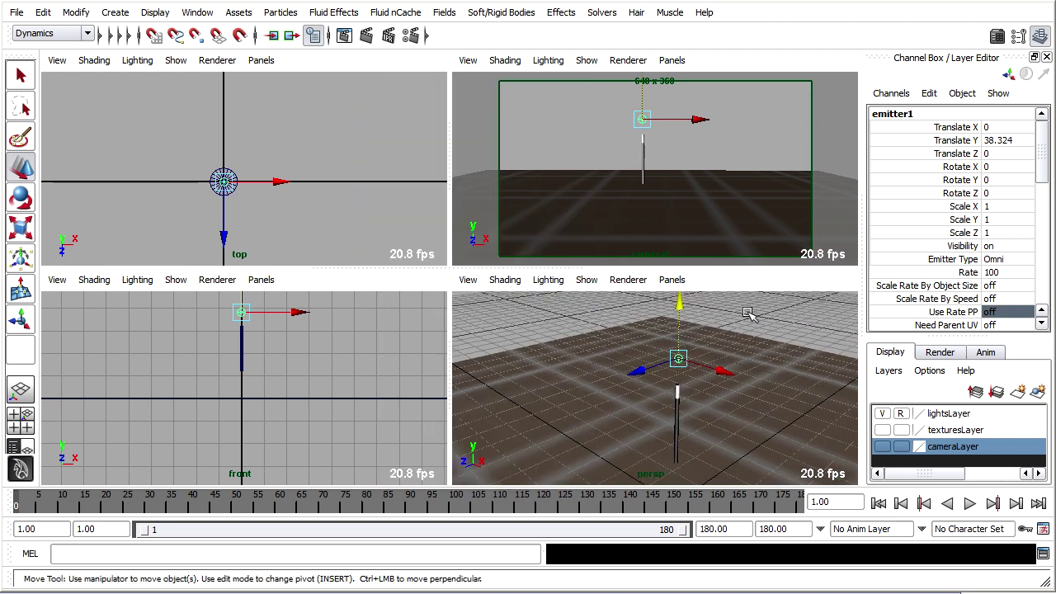
alt+middle_drag(799, 404, 739, 404)
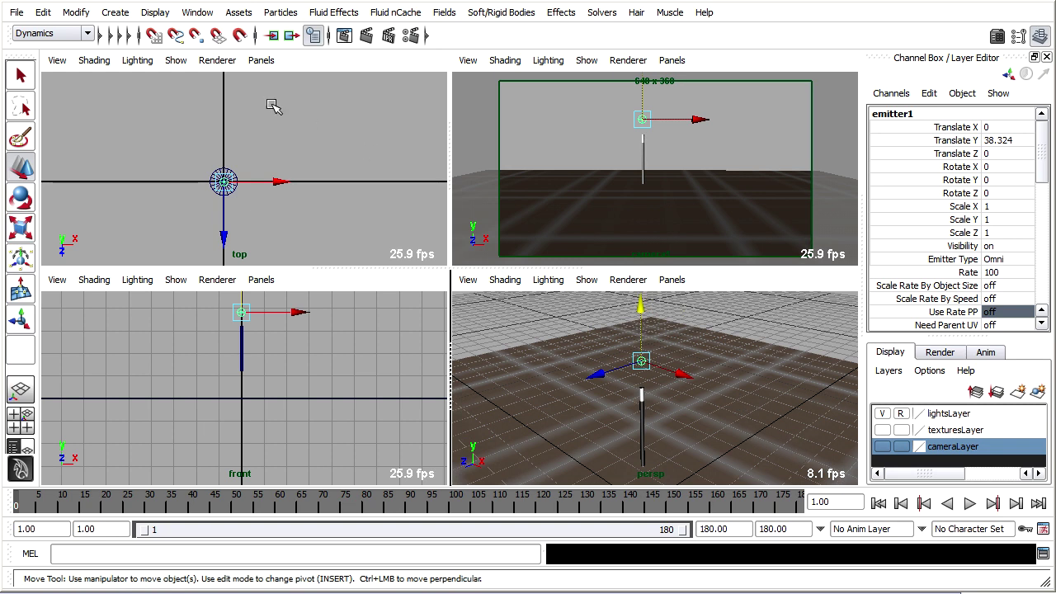
Hide the grid and maximize the persp view.
click(155, 11)
click(164, 38)
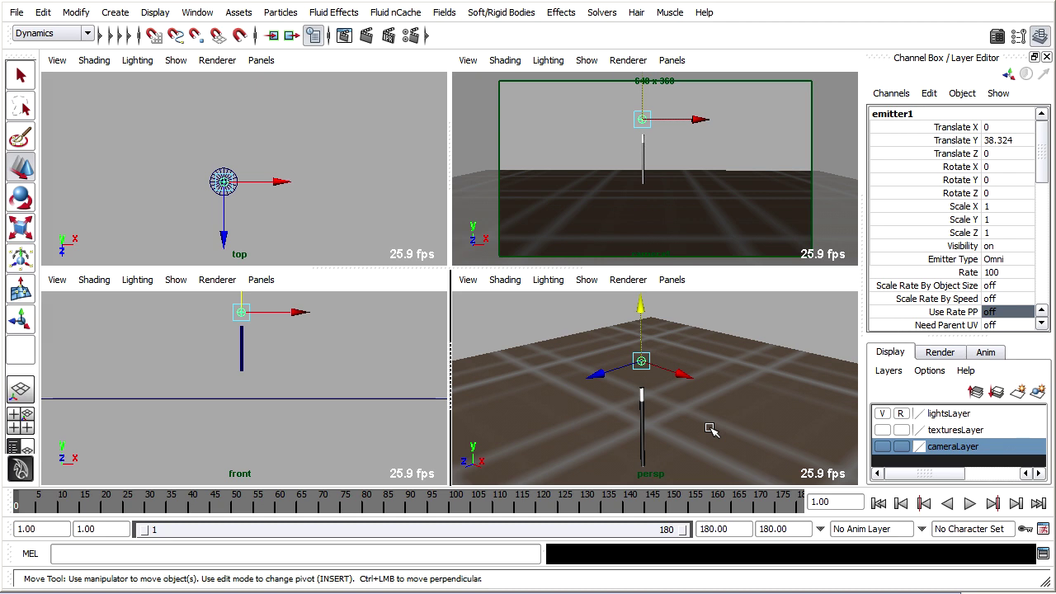
key(space)
Play the particle simulation from the first frame, stop it, and return to the start of the range.
click(878, 505)
click(971, 503)
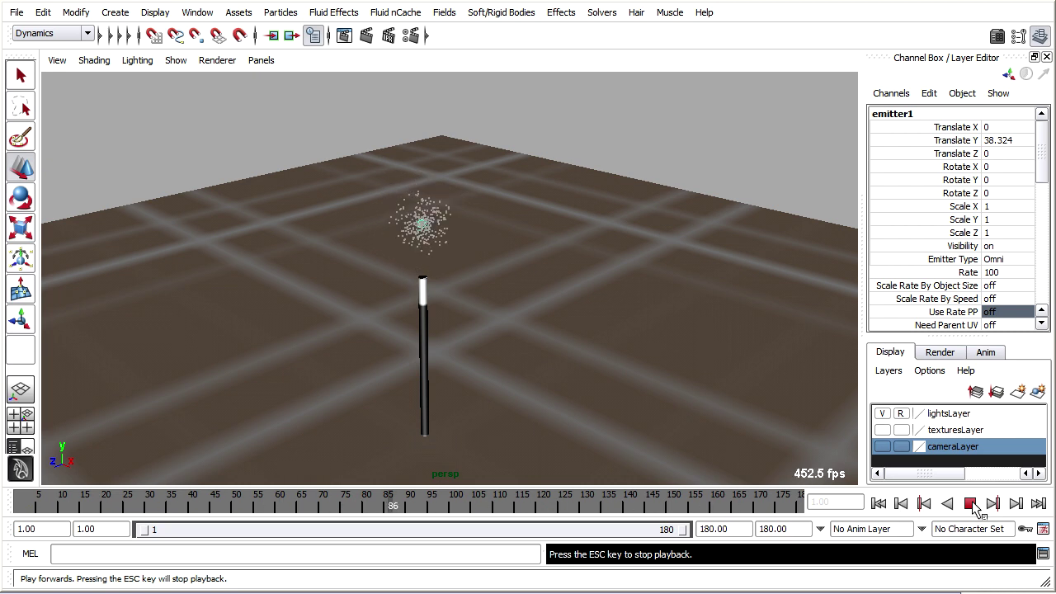
click(970, 503)
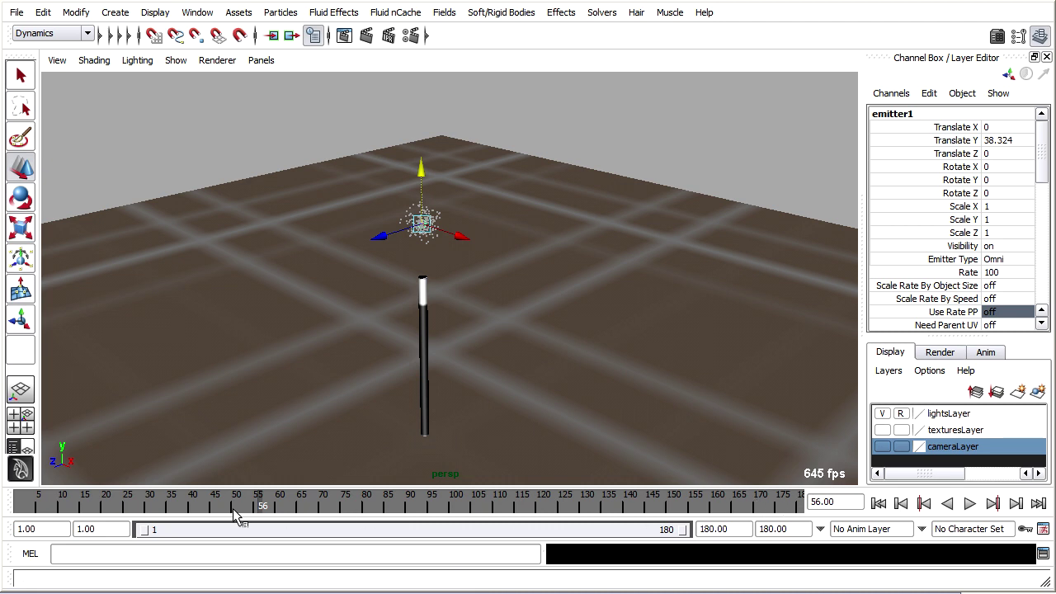
click(879, 504)
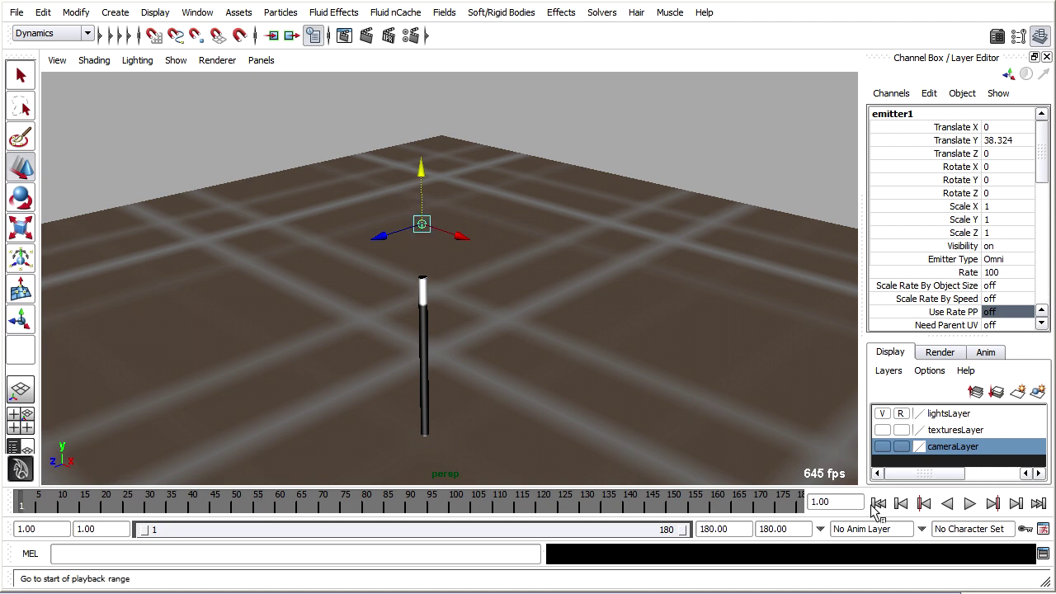
Set the timeline's playback speed to Play Every Frame, Max Real-time.
right_click(660, 506)
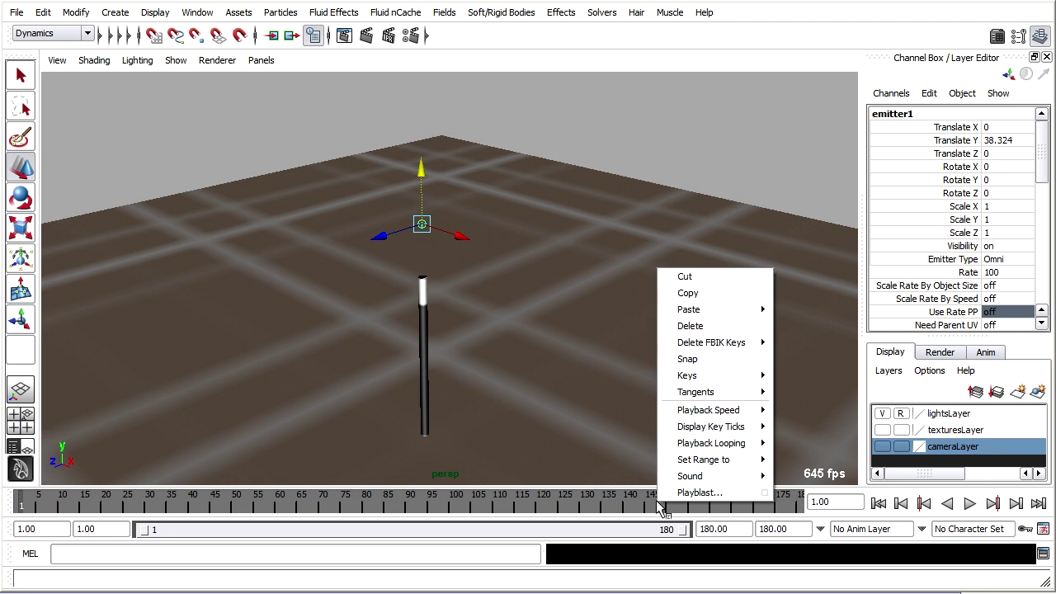
mouse_move(706, 416)
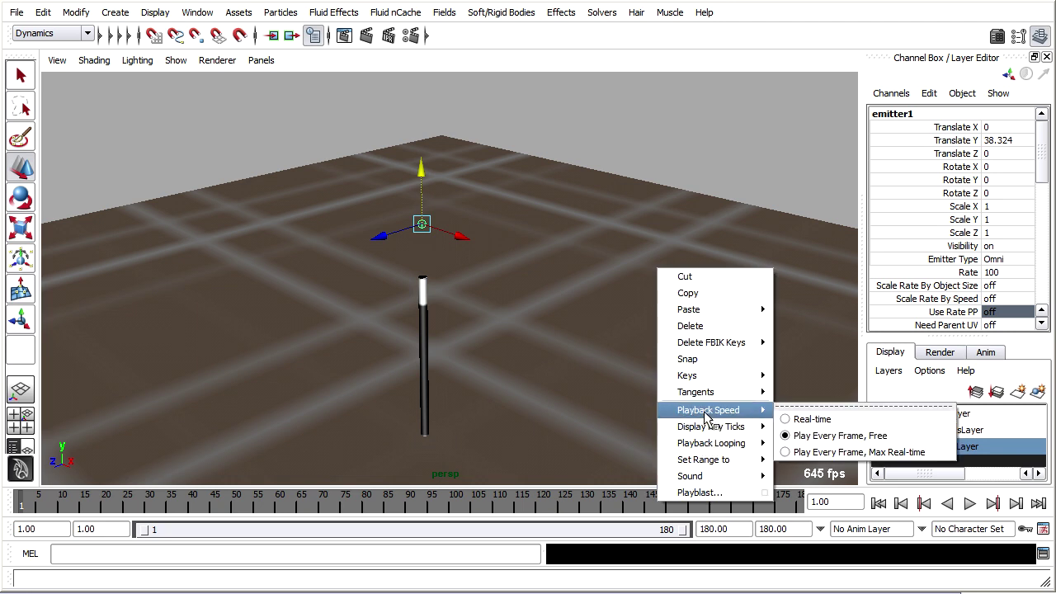
click(939, 453)
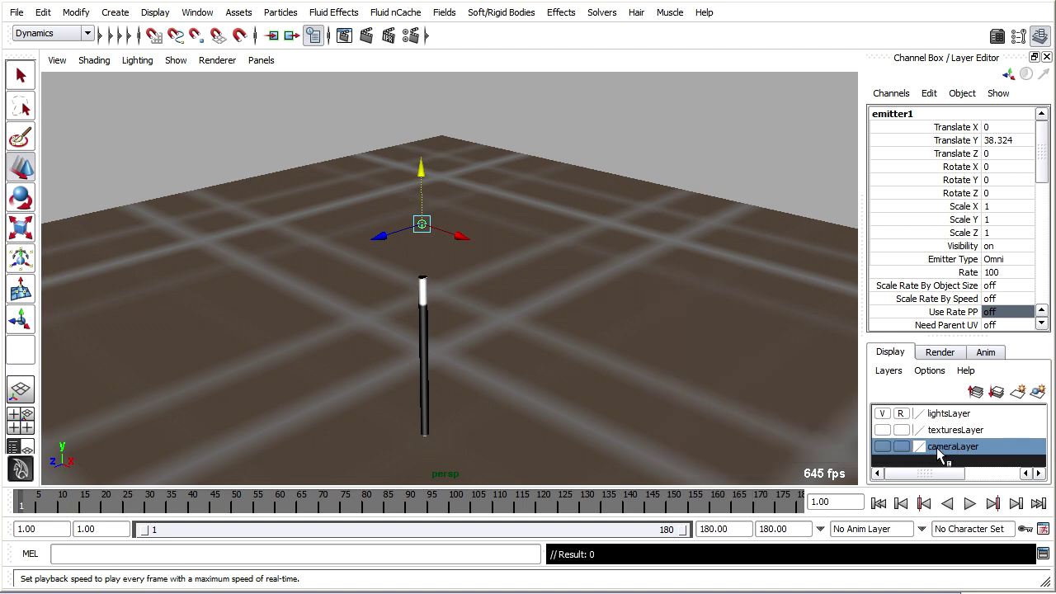
Play the particle simulation from frame 1 to check the new playback speed, and stop it.
click(879, 505)
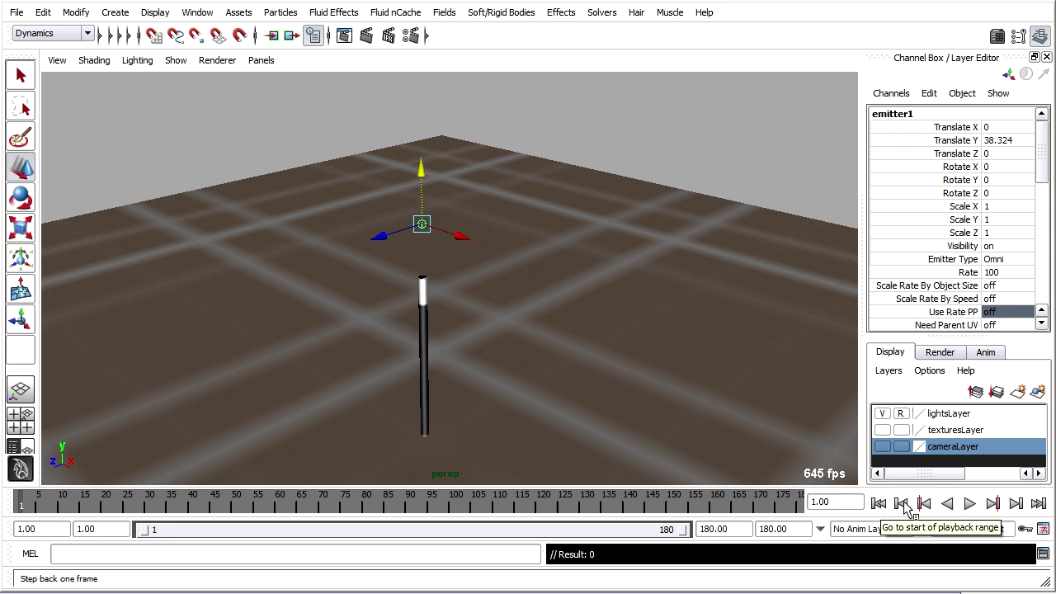
click(970, 504)
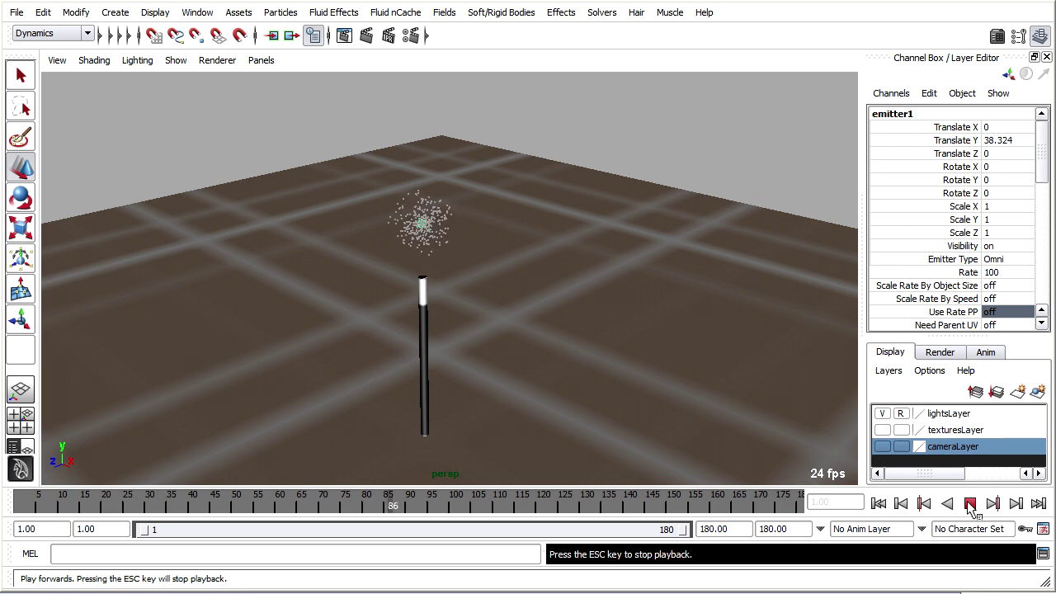
click(971, 504)
Recheck that the playback speed is Play Every Frame, Max Real-time, replay the simulation, and rewind to frame 1.
right_click(700, 505)
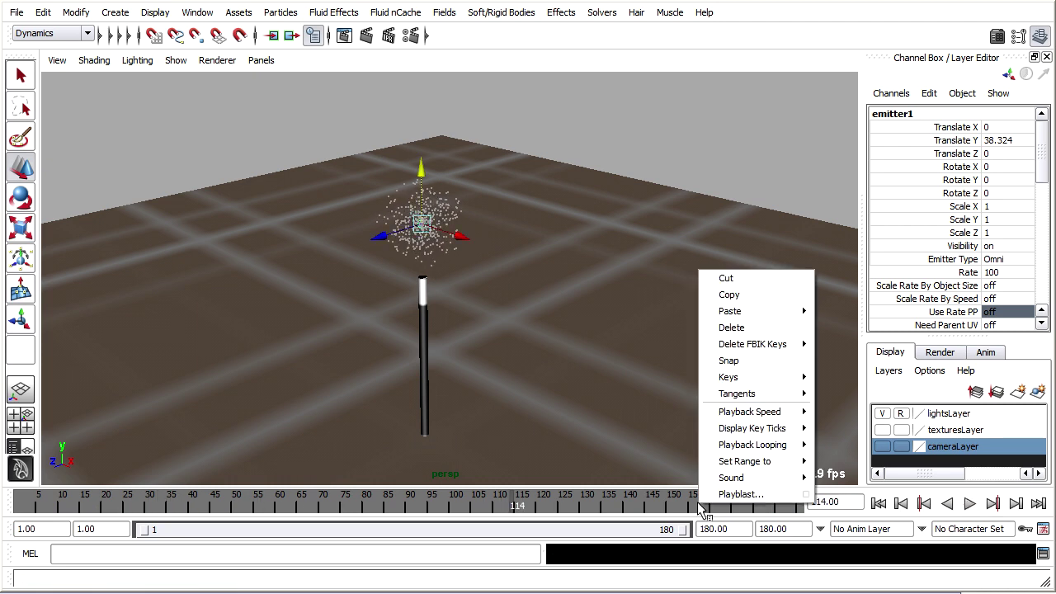
mouse_move(812, 421)
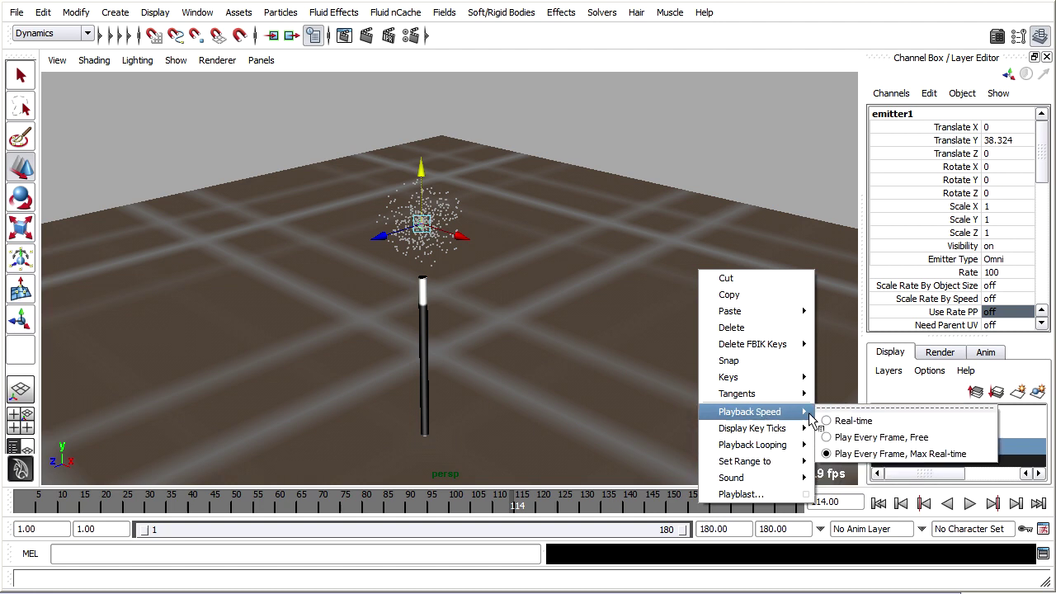
click(980, 456)
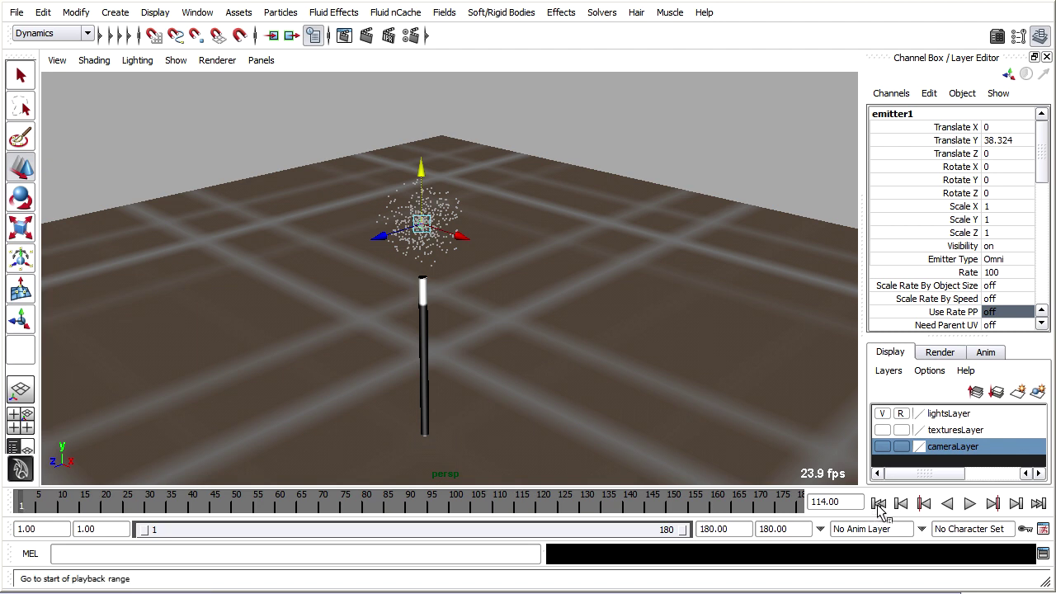
click(878, 503)
click(971, 504)
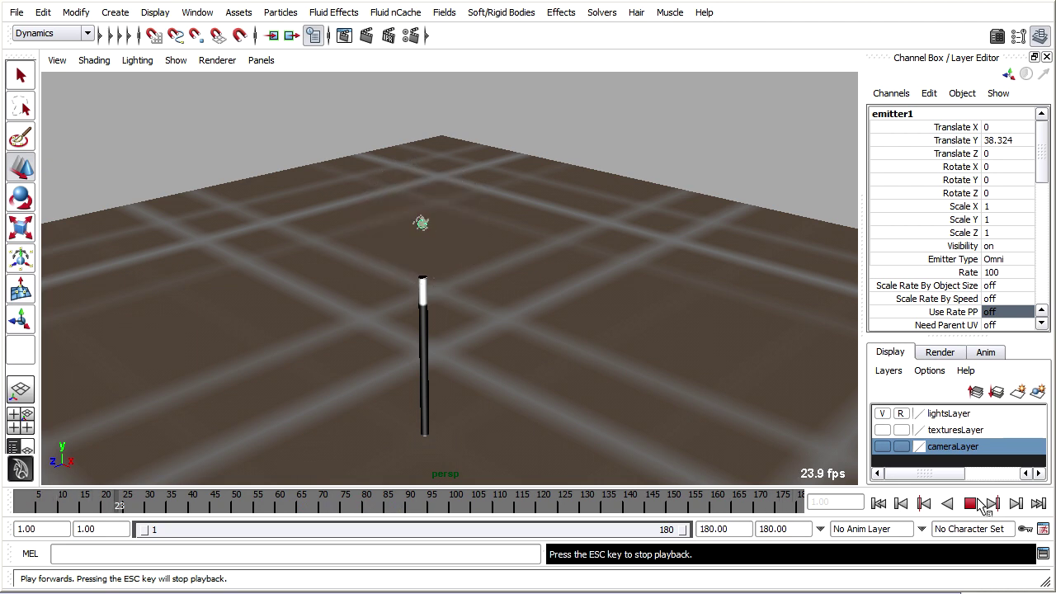
click(970, 504)
click(879, 504)
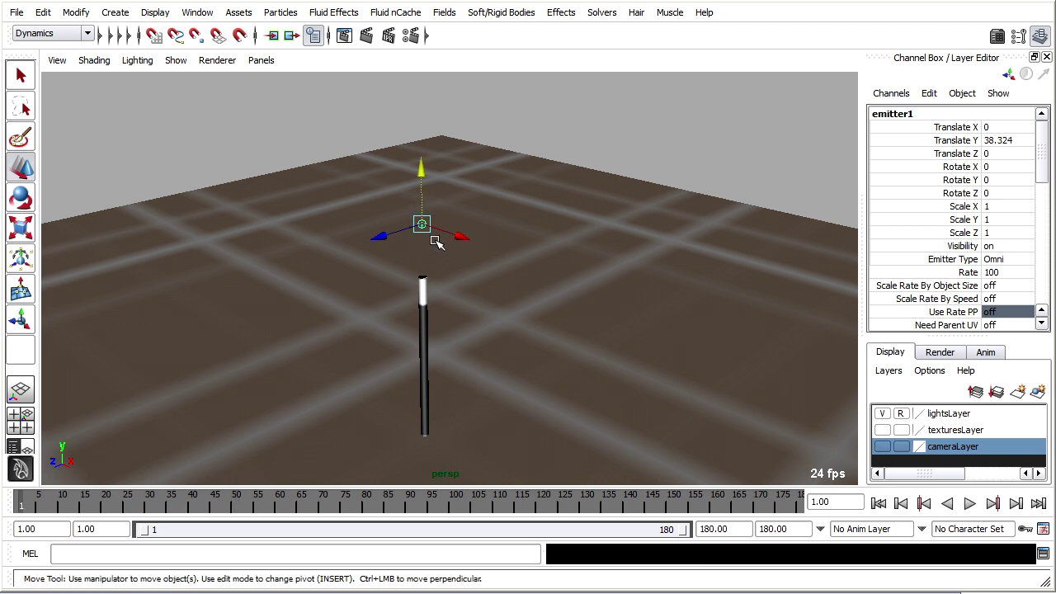
Lower the emitter to about Y 34.9, just above the wand's tip, and parent it to the wand.
click(421, 170)
drag(421, 170, 423, 211)
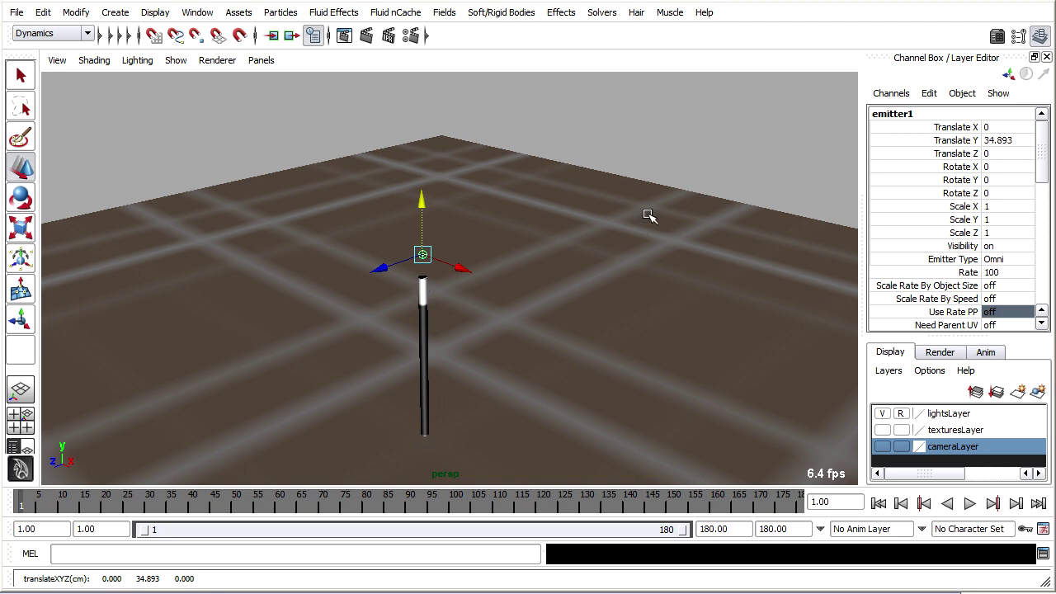
scroll(578, 266, up, 2)
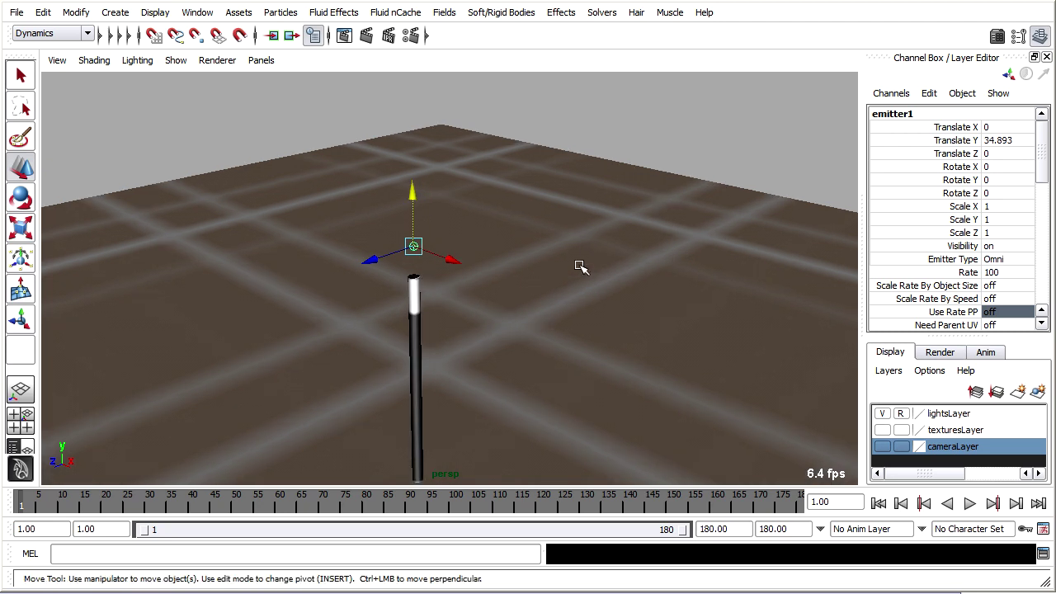
click(416, 294)
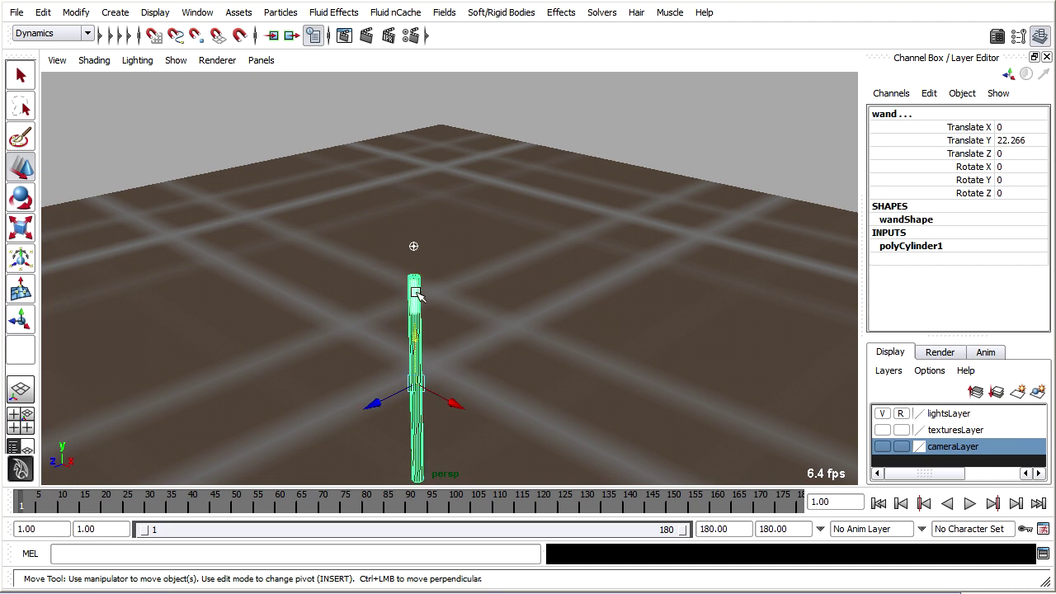
key(Down)
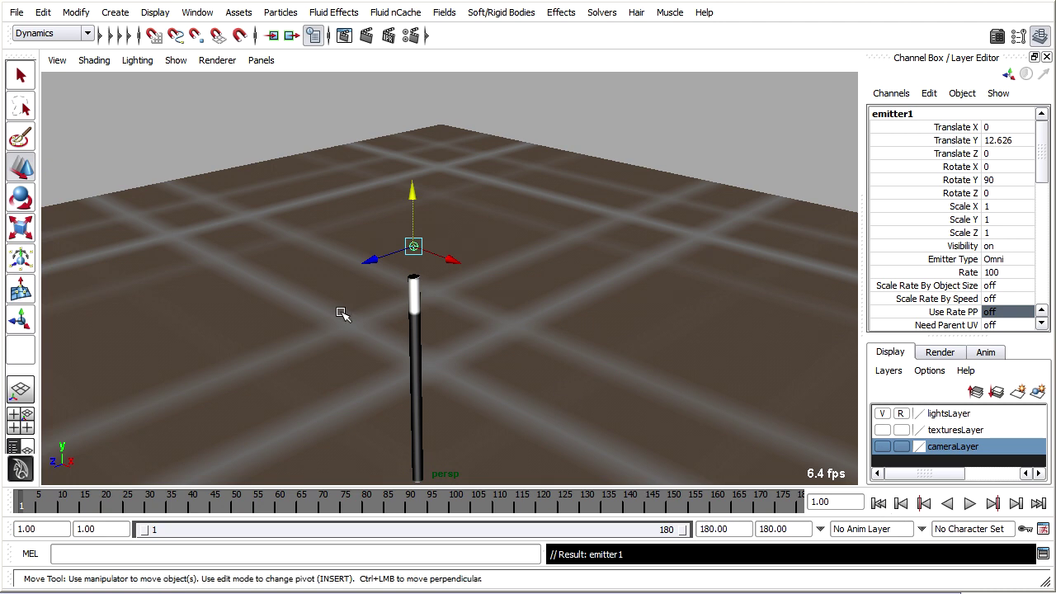
Test-move the wand sideways by about 0.5 units to check that the emitter follows, and undo the move.
click(413, 297)
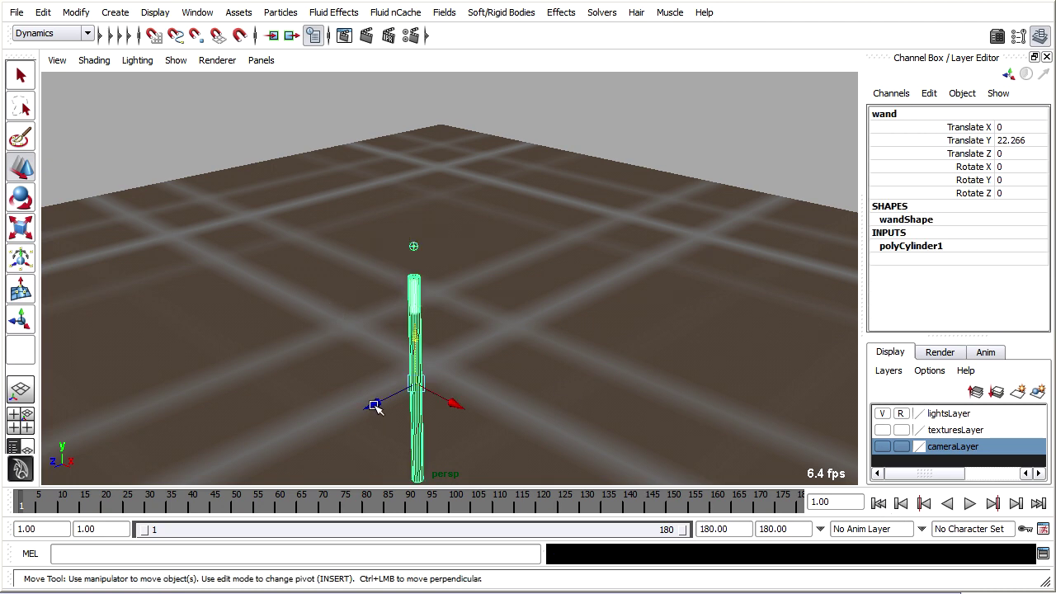
mouse_move(374, 406)
mouse_down()
mouse_move(575, 325)
mouse_move(507, 328)
mouse_move(384, 411)
mouse_up()
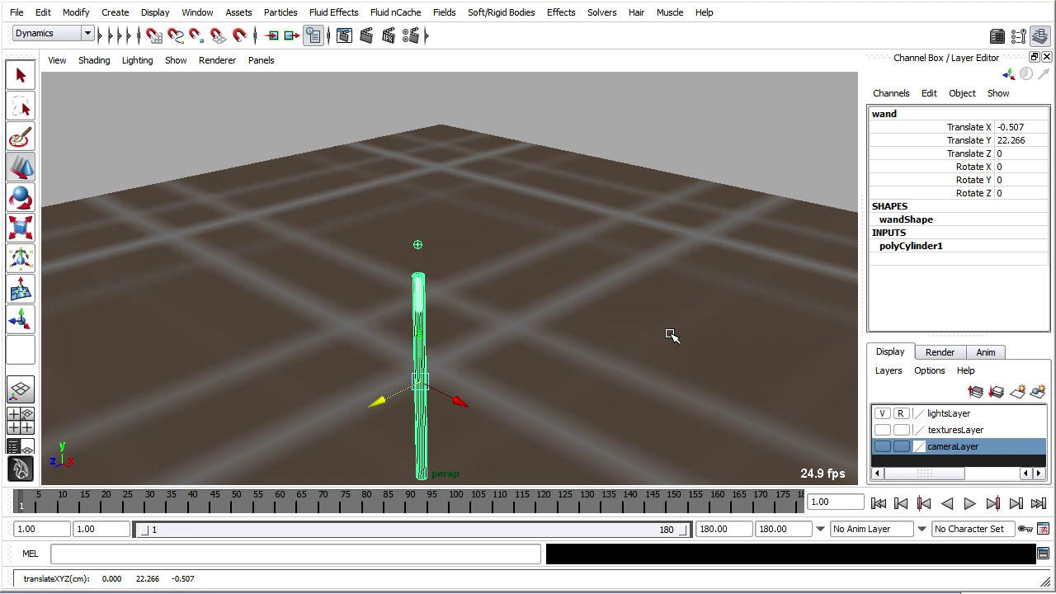
key(ctrl+z)
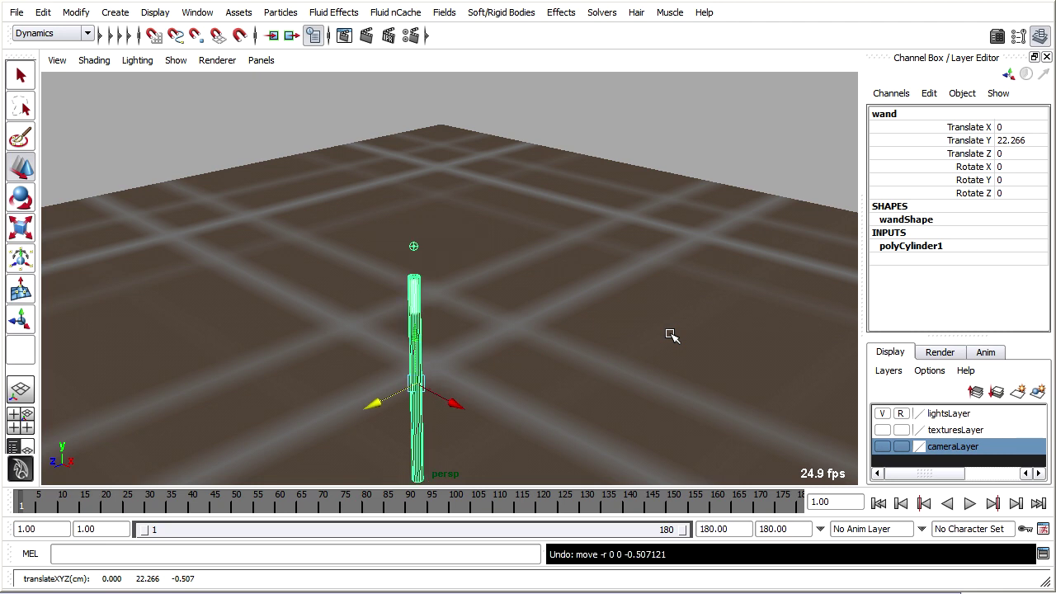
key(ctrl+z)
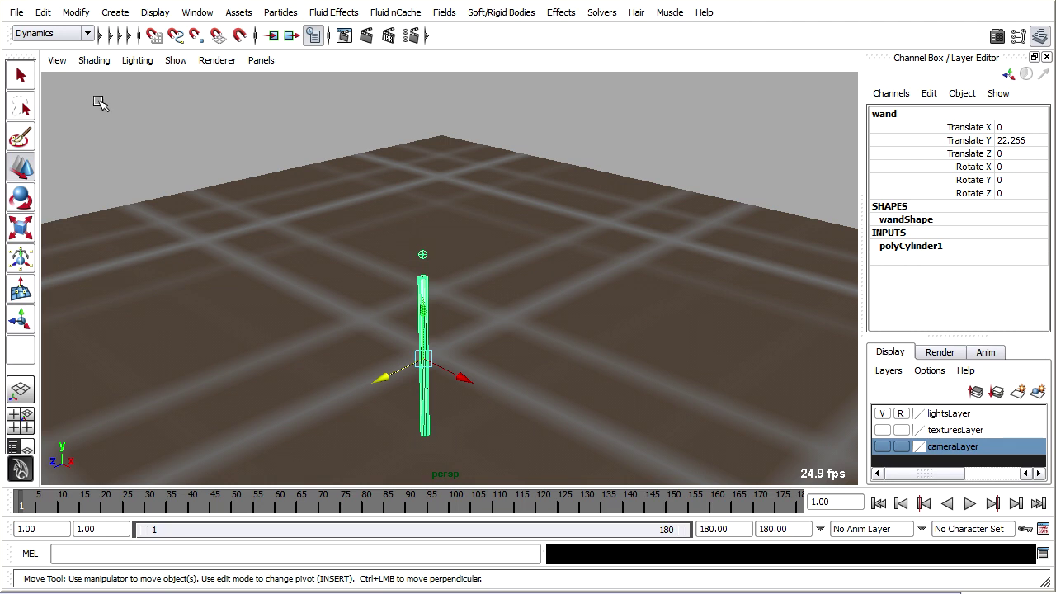
Save the scene under the new name particles_wand_01.ma in the project's scenes folder.
click(16, 14)
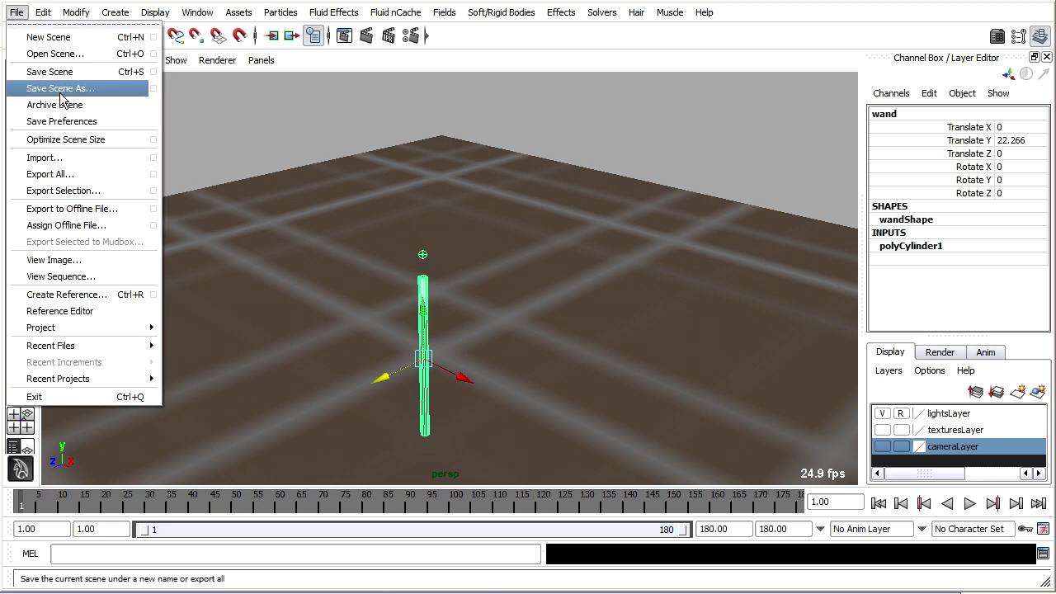
click(94, 88)
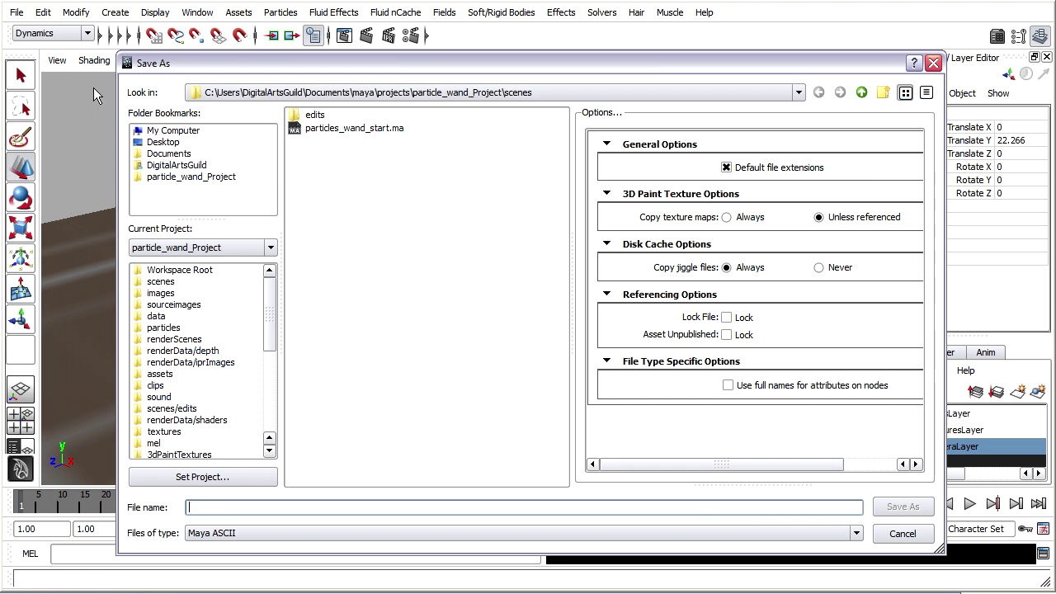
click(325, 129)
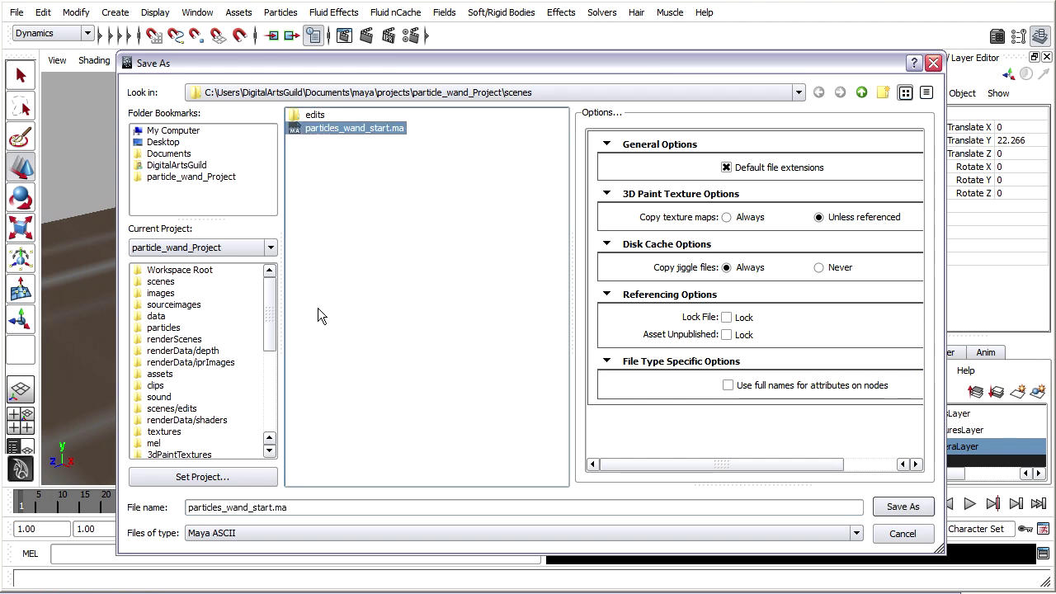
click(272, 508)
key(BackSpace)
key(BackSpace)
key(BackSpace)
key(BackSpace)
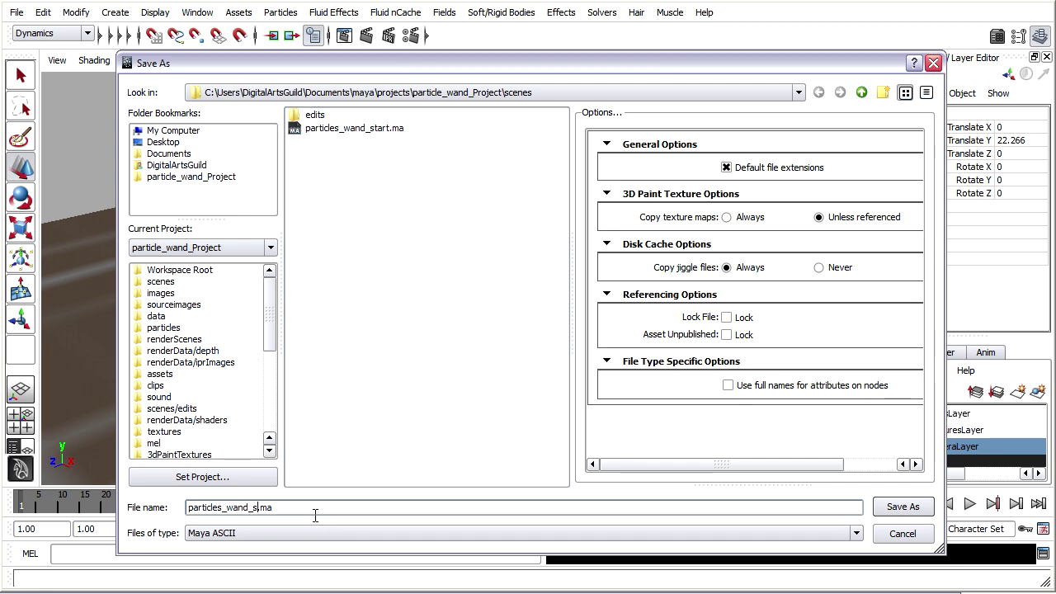
key(BackSpace)
text(01)
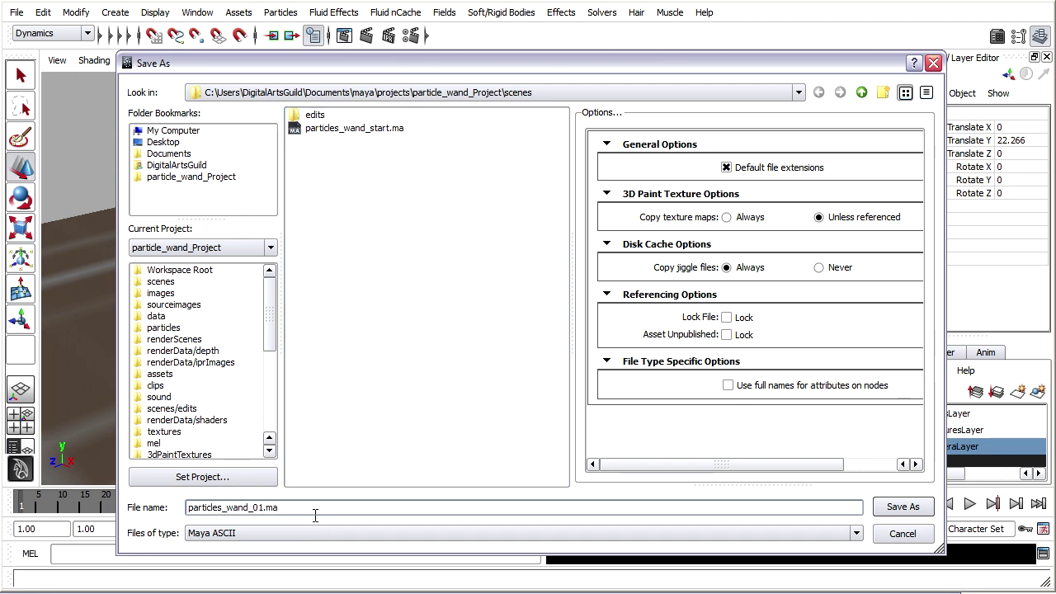